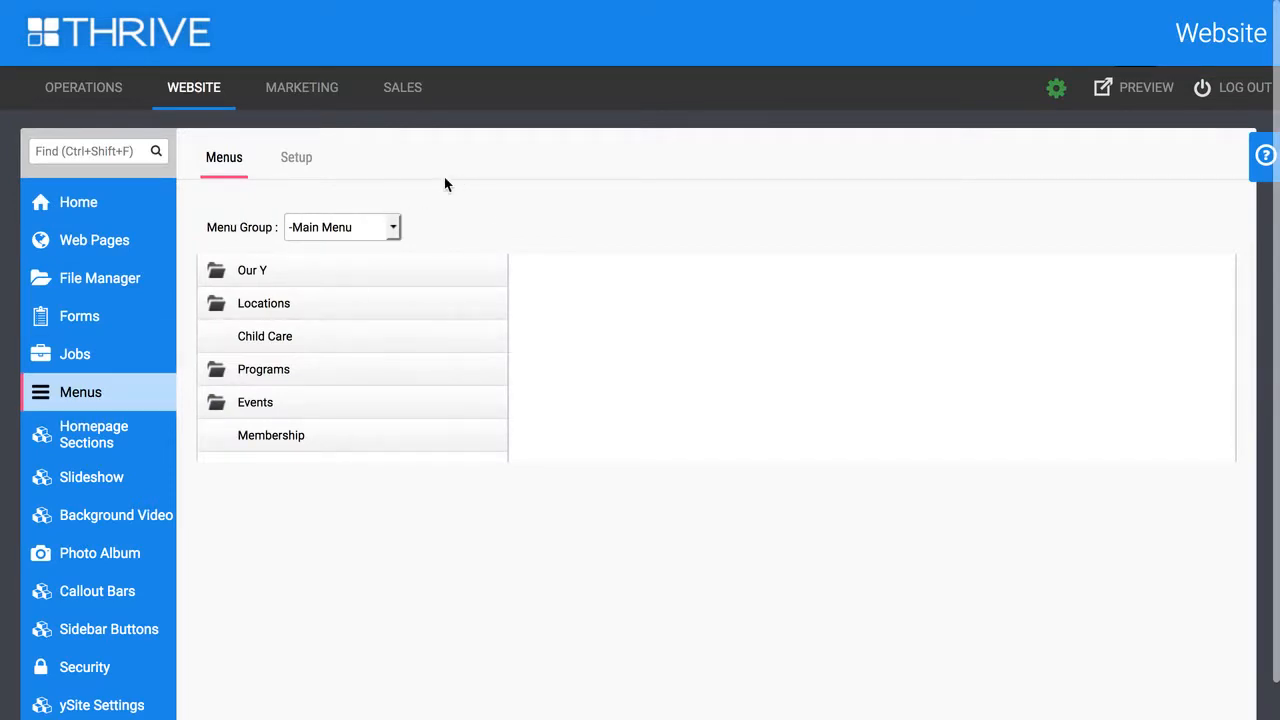
Look through the available menu groups and display the items of the Top Bar Menu group
click(393, 228)
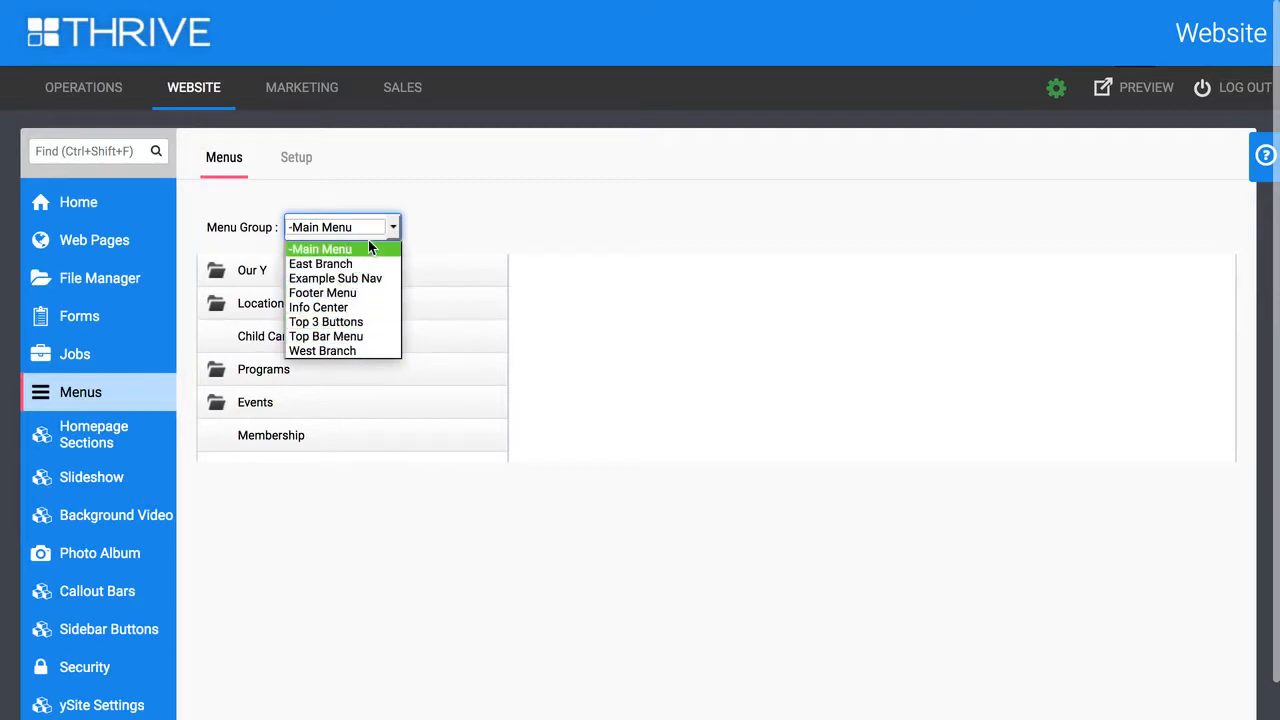
click(417, 230)
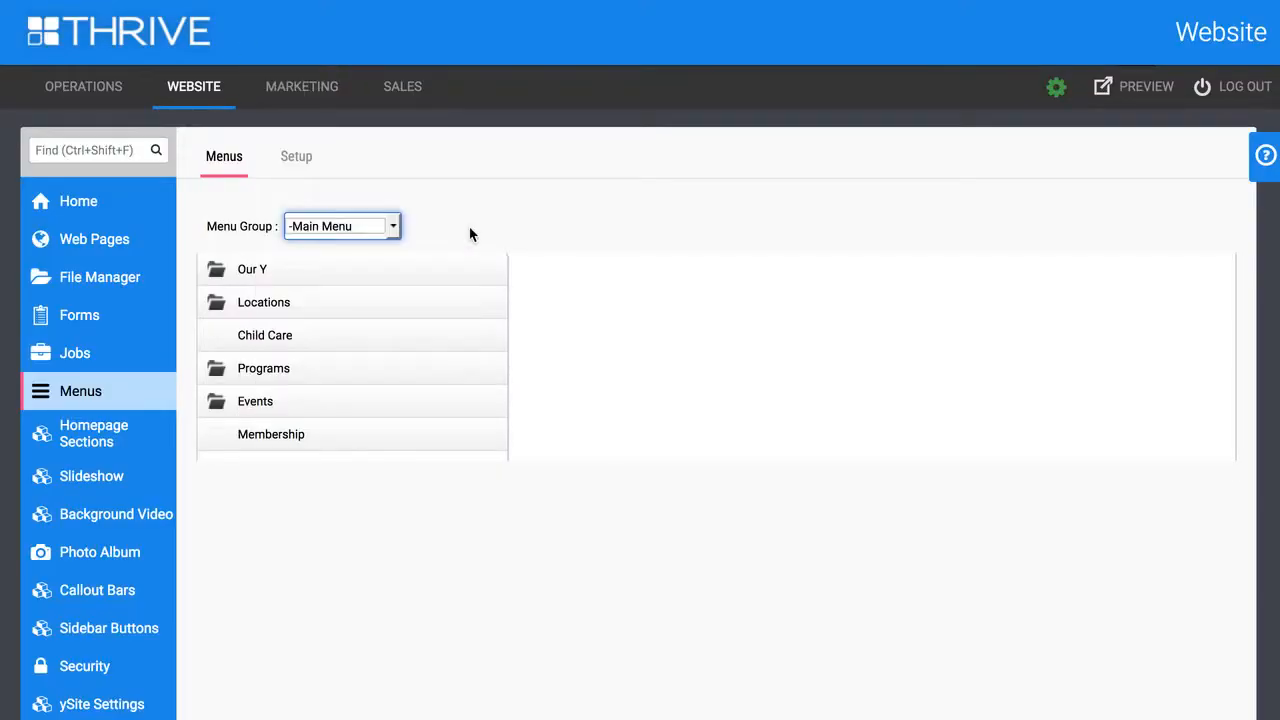
click(373, 226)
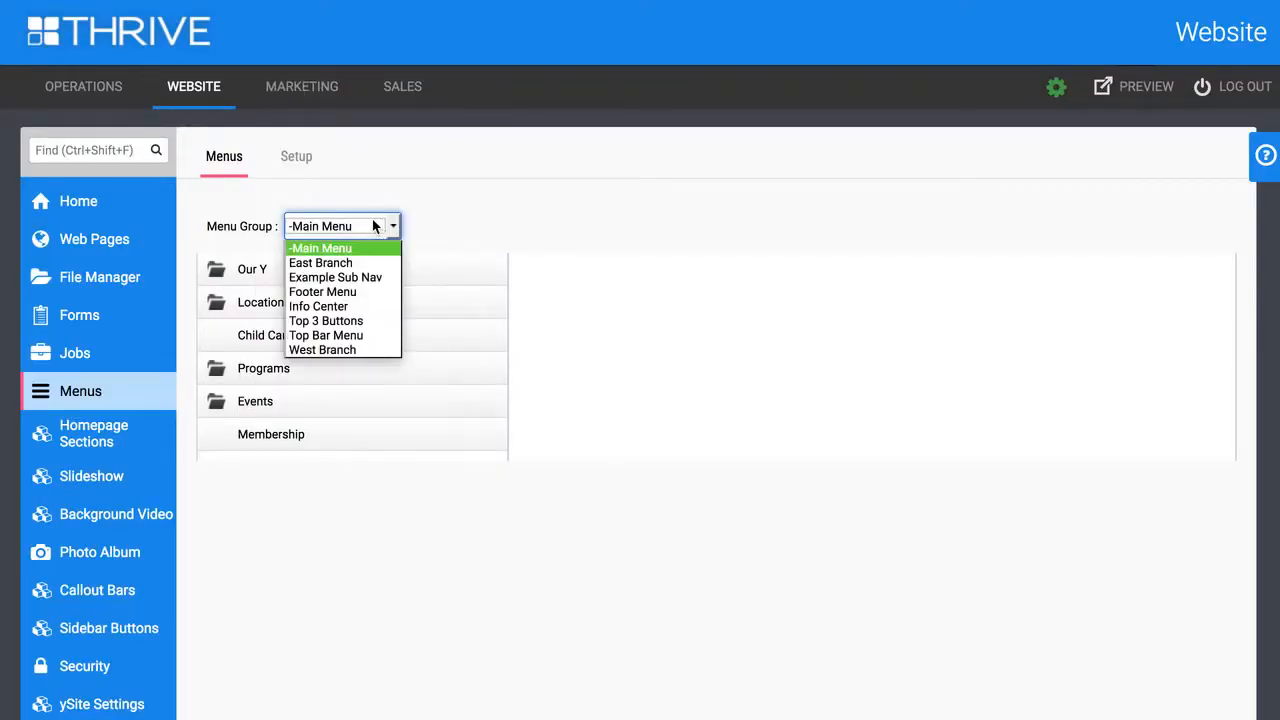
click(349, 338)
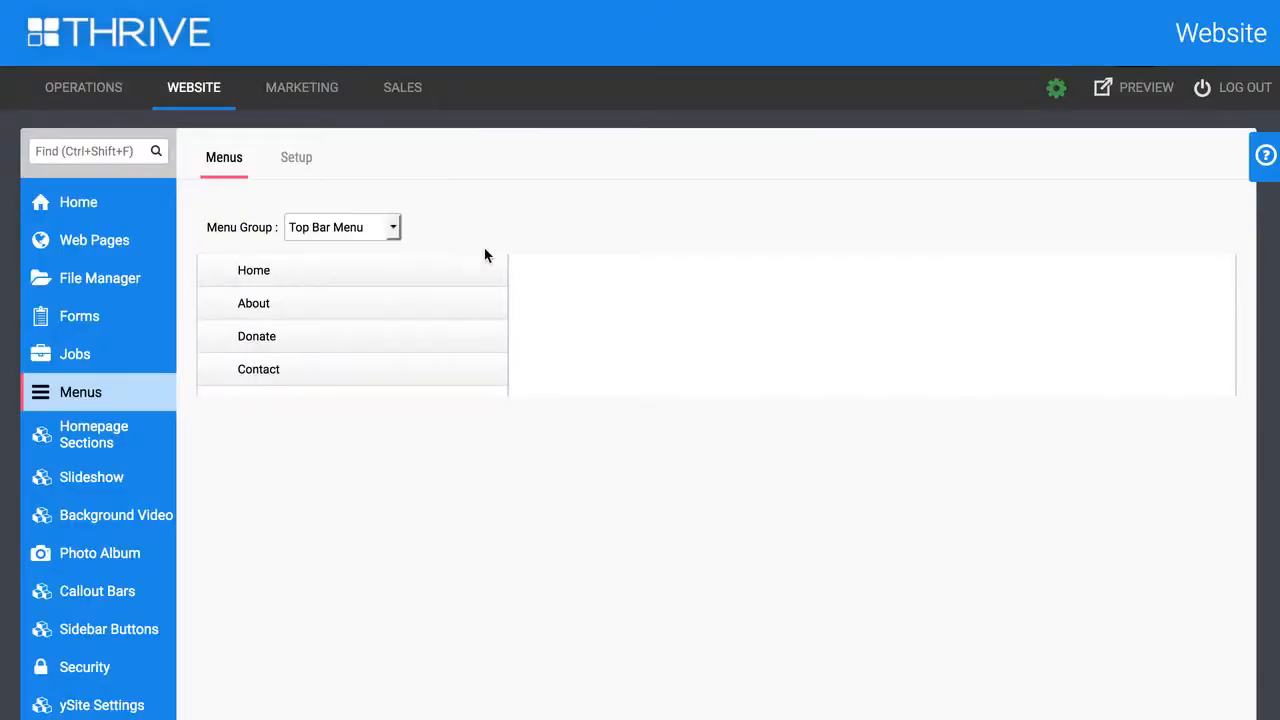
Display the Footer Menu group and compare its items with the links in the website's footer
click(391, 228)
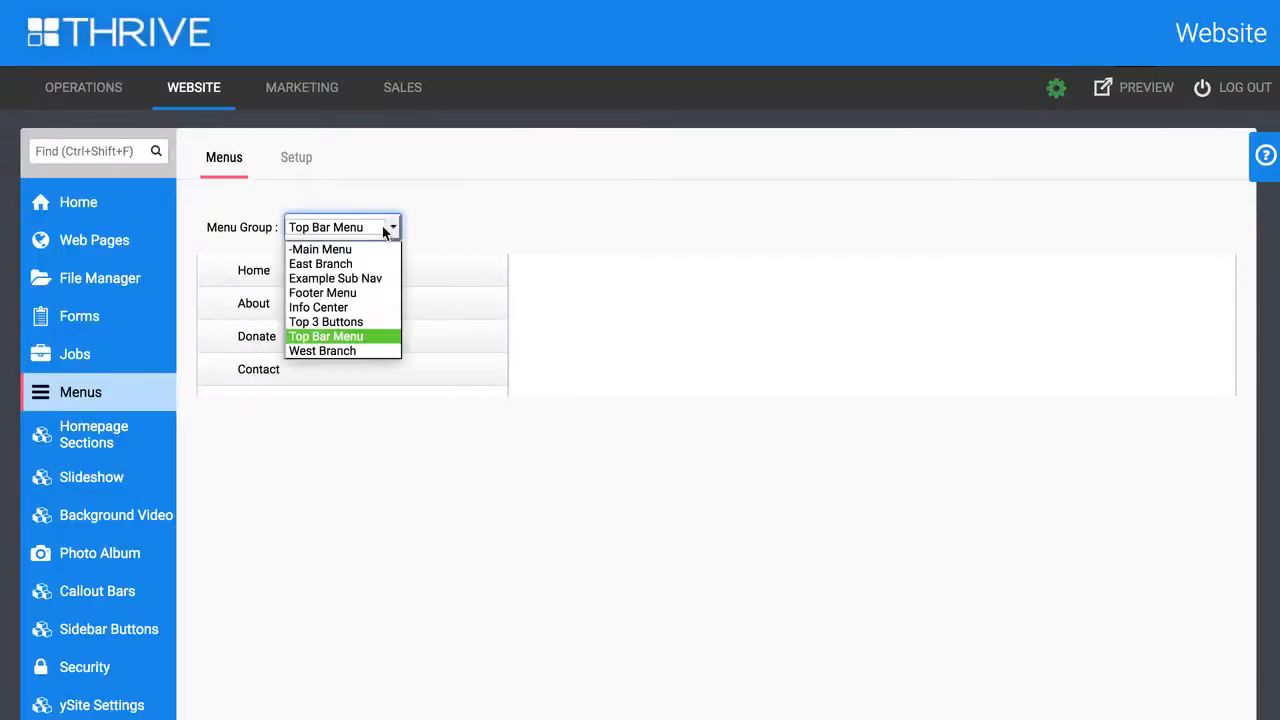
click(355, 293)
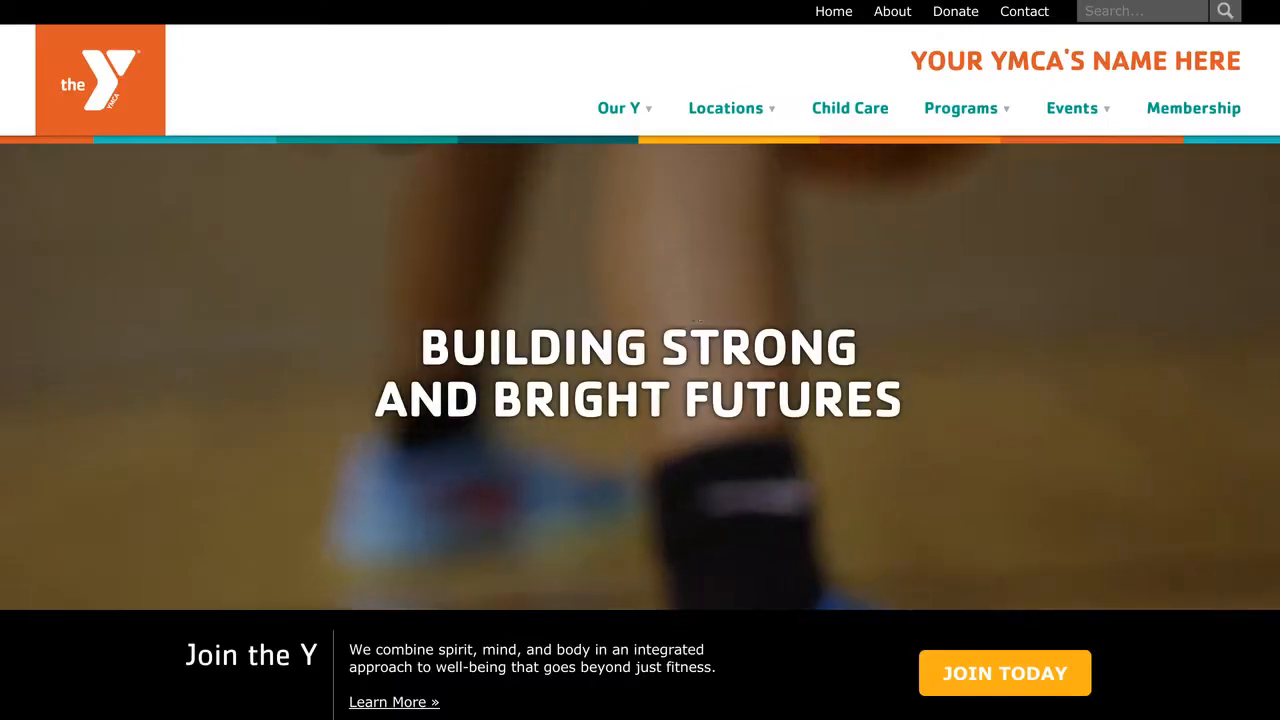
scroll(718, 331, down, 15)
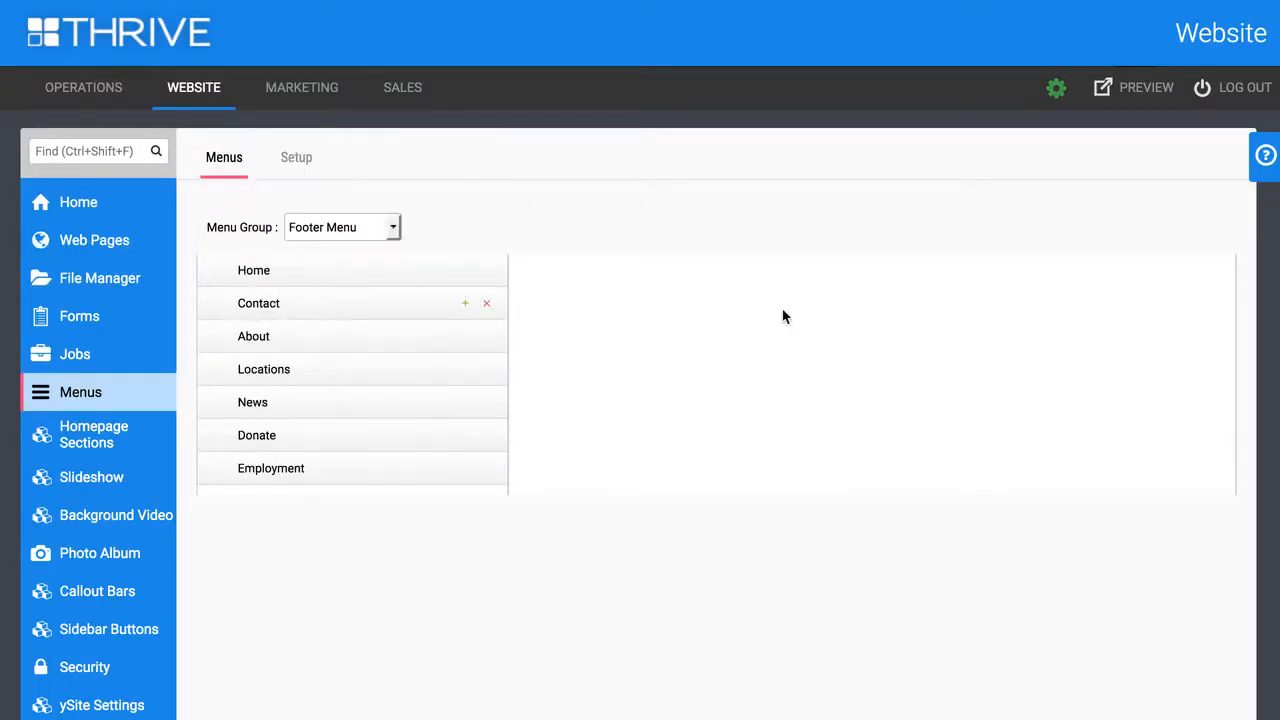
Look over the menu group choices again and display the Main Menu group
click(360, 228)
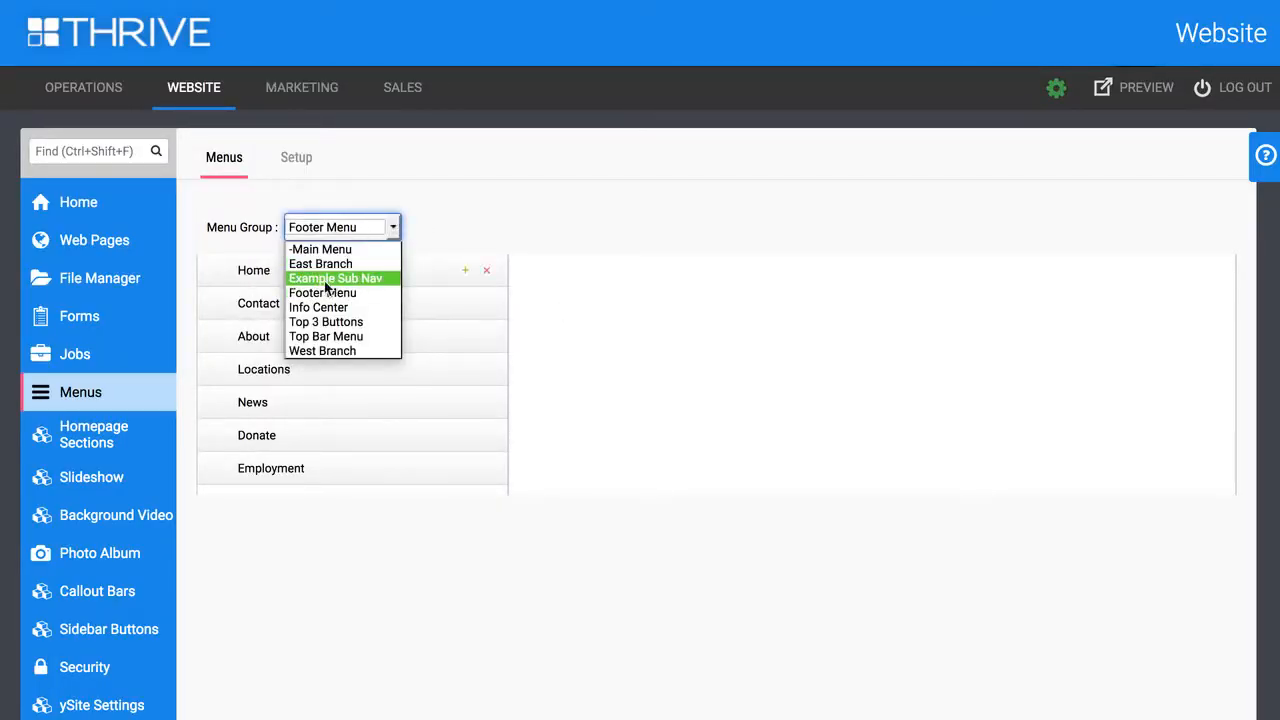
click(454, 194)
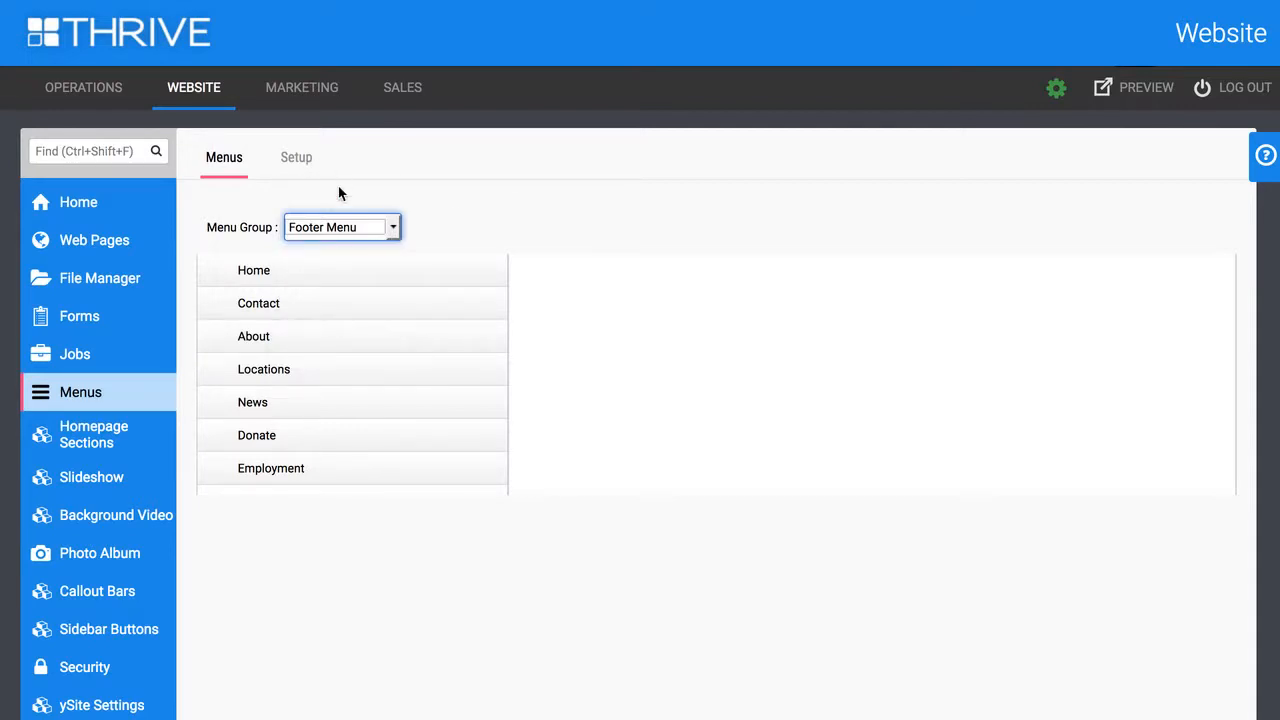
click(396, 216)
click(353, 249)
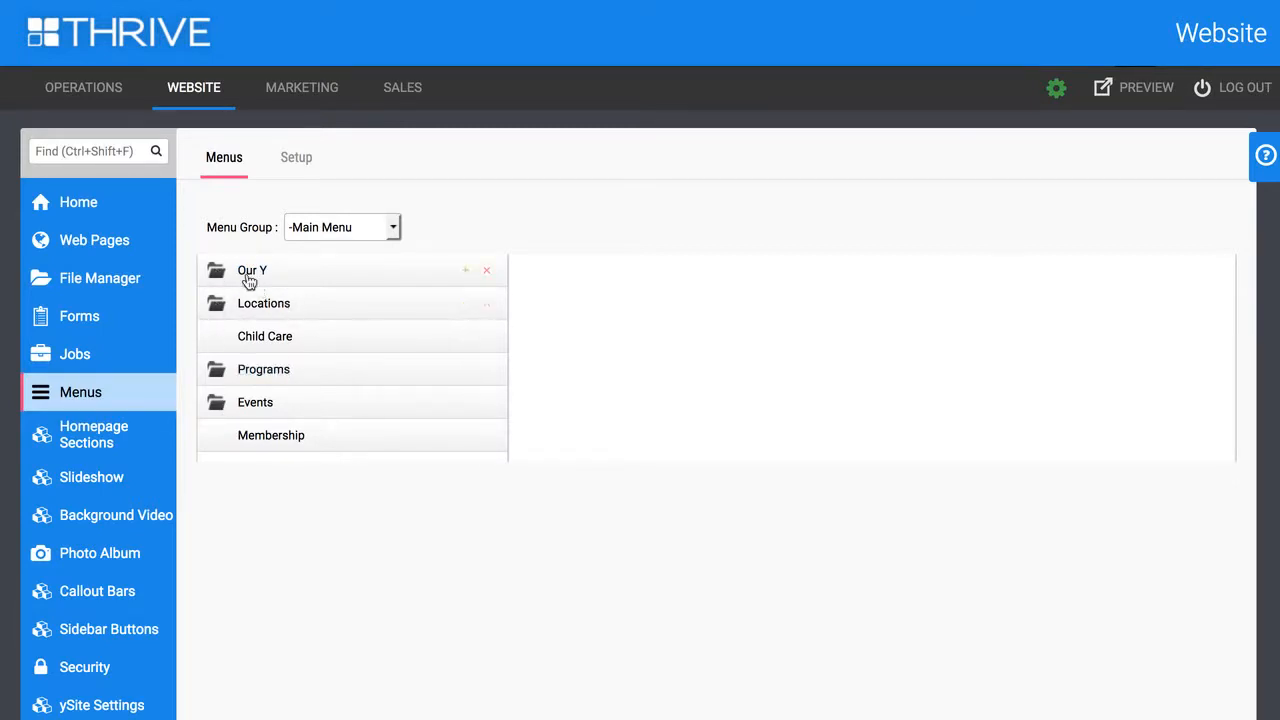
Expand Locations, Programs and Youth Development in the Main Menu and compare them with the Programs submenu on the website
click(213, 306)
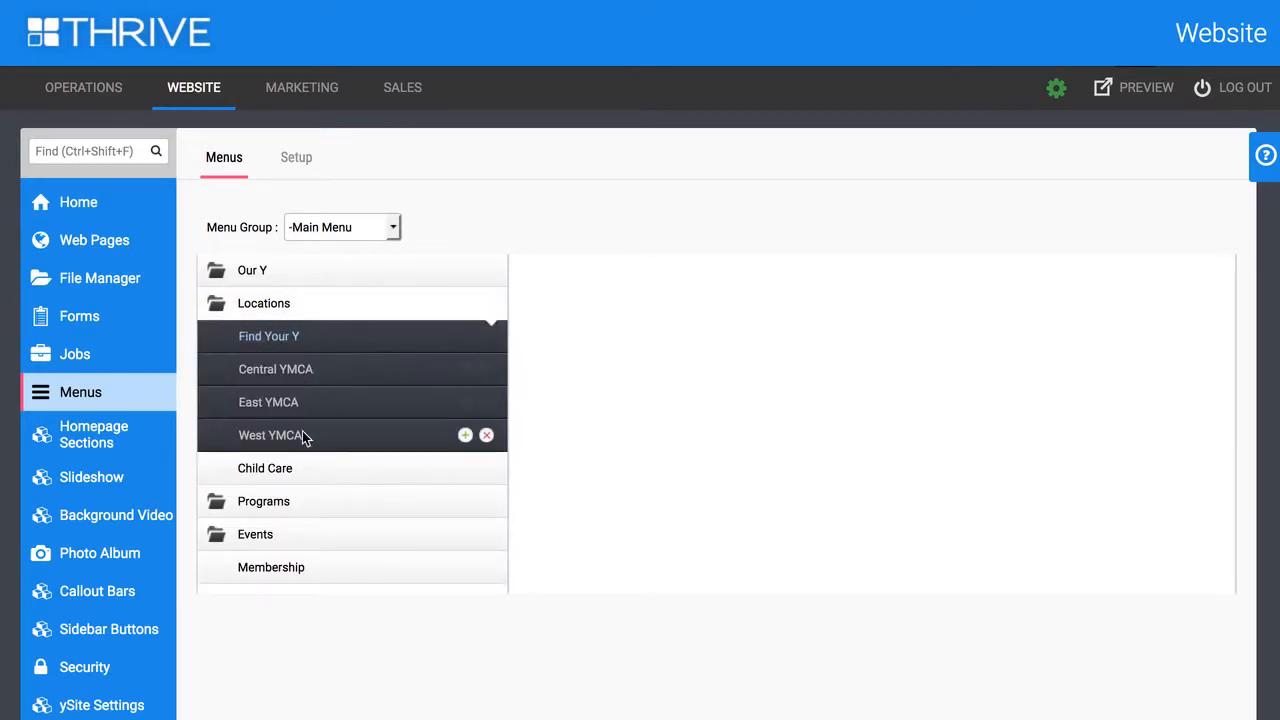
click(213, 506)
scroll(346, 537, down, 1)
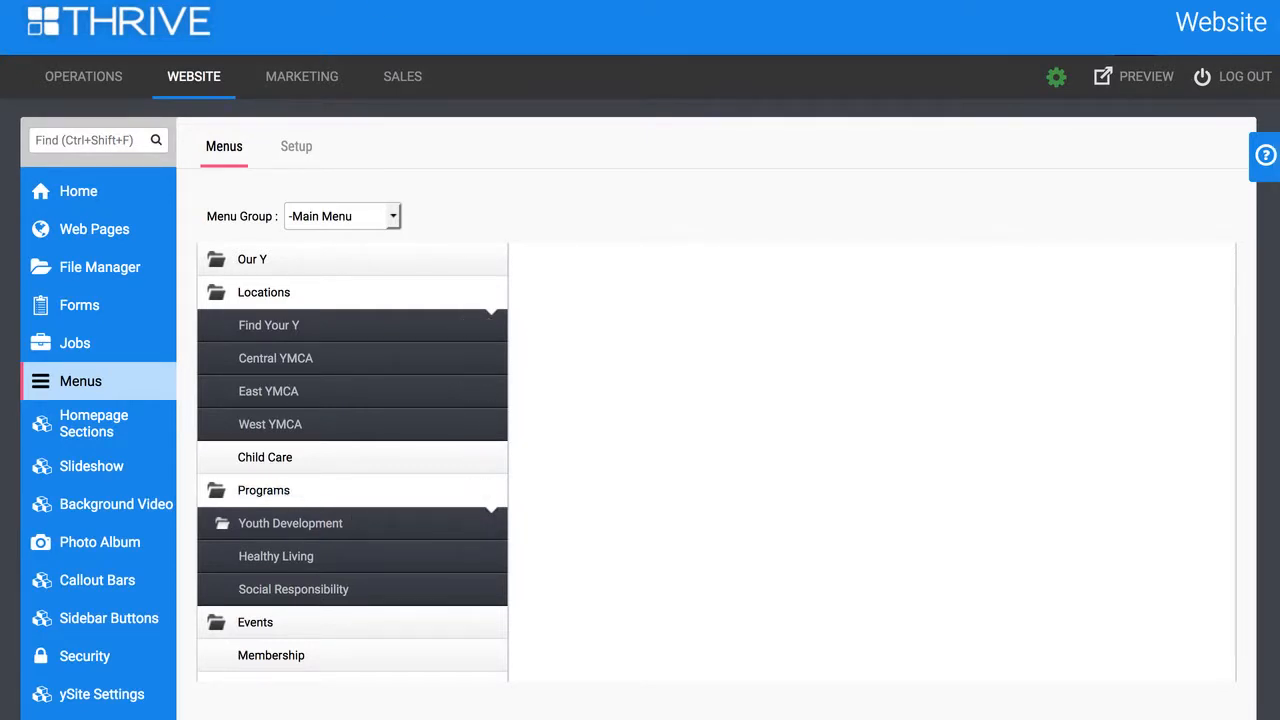
click(218, 525)
scroll(378, 506, down, 1)
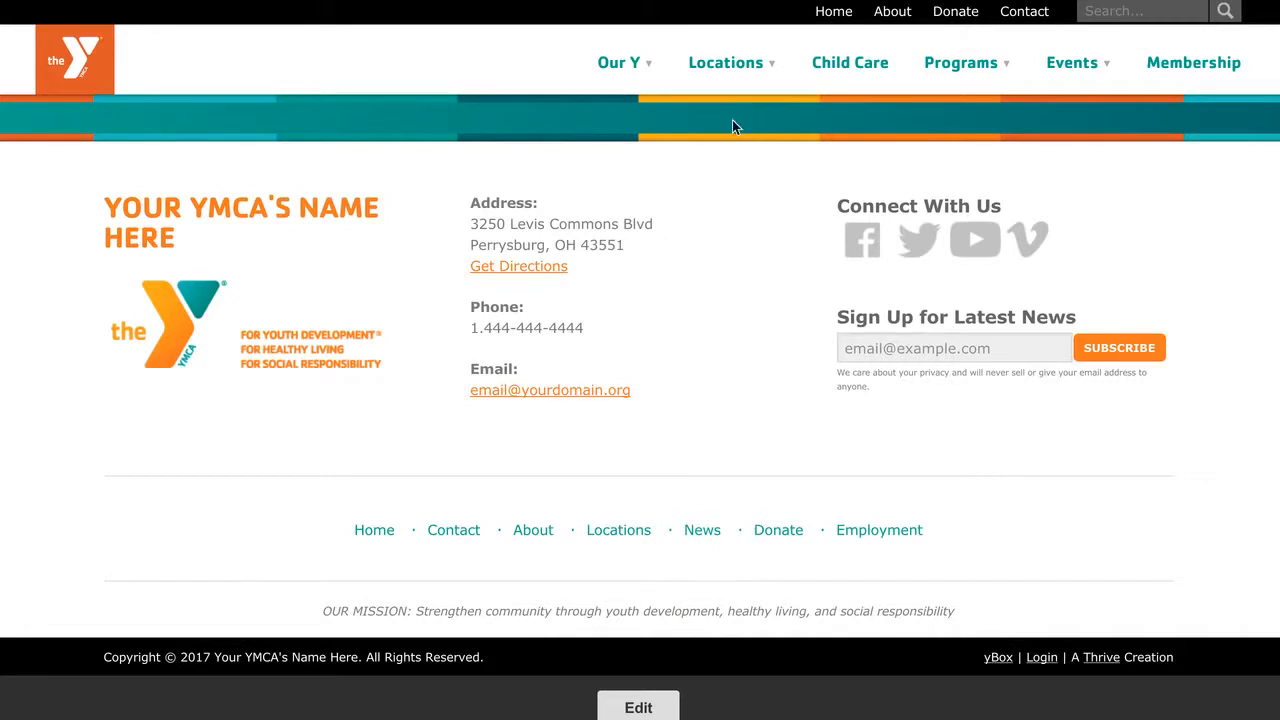
mouse_move(934, 63)
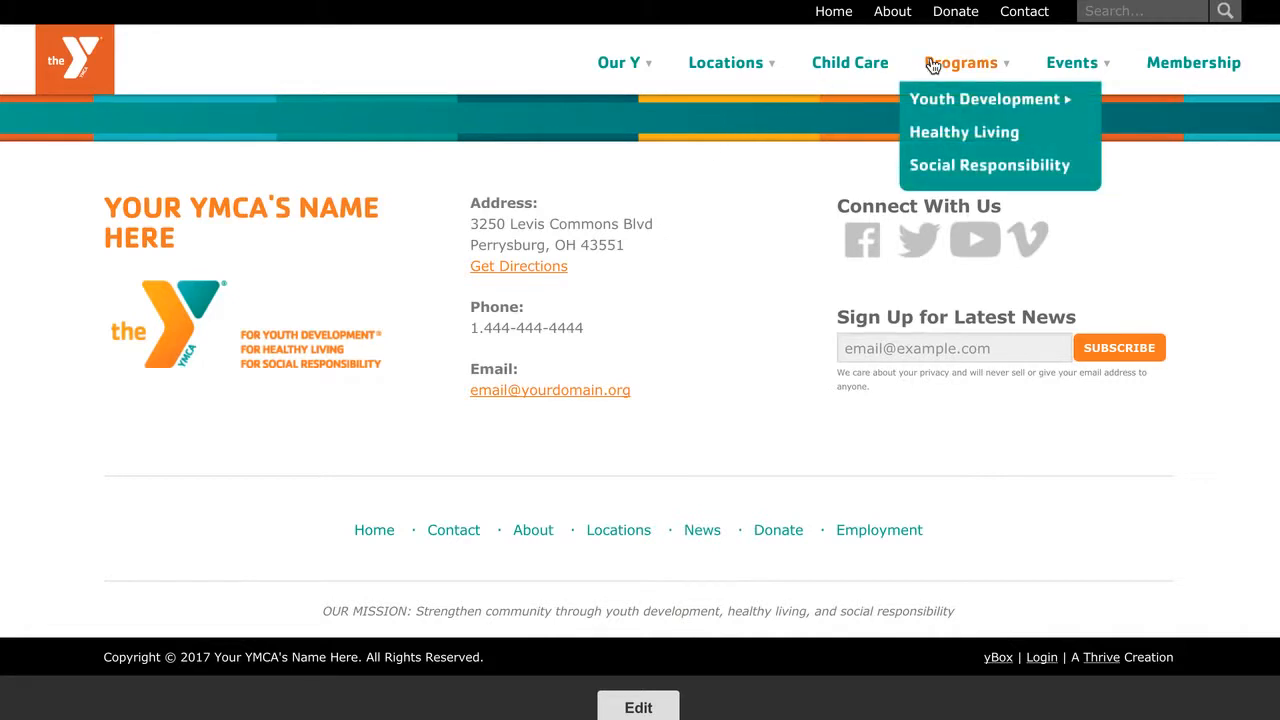
mouse_move(932, 98)
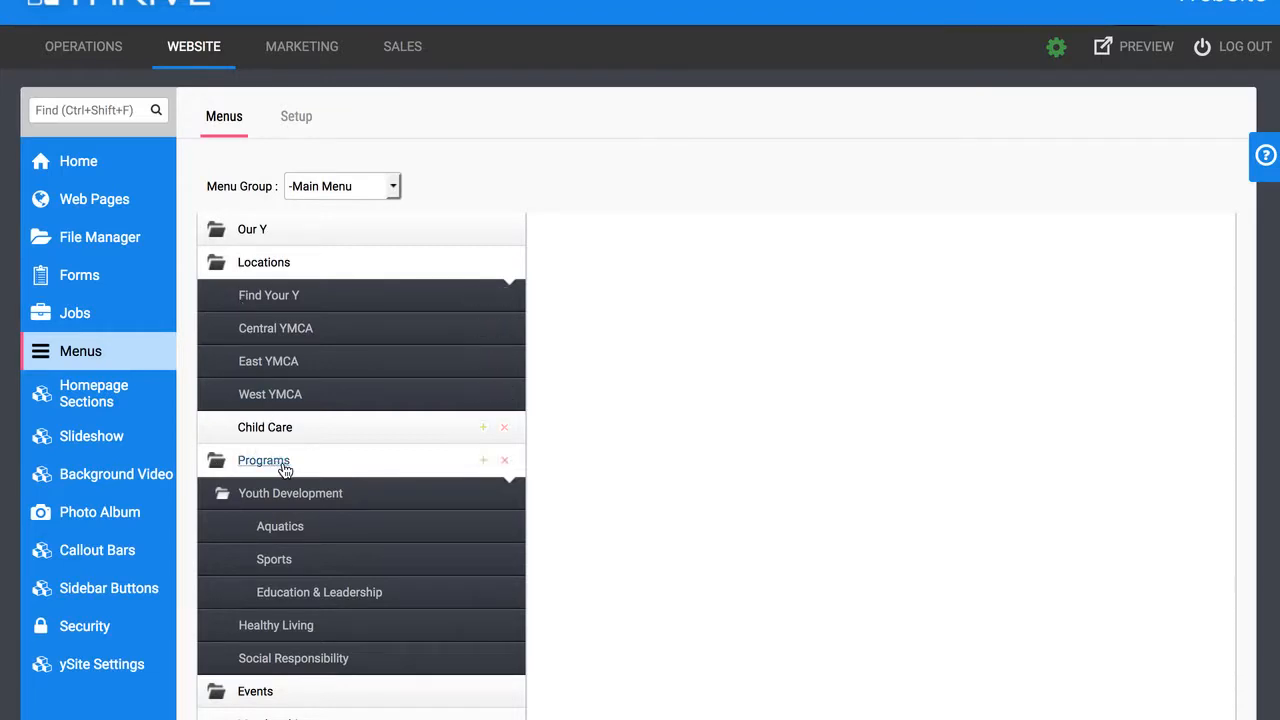
Move Locations above Our Y in the Main Menu and check the order on the website
drag(294, 266, 303, 215)
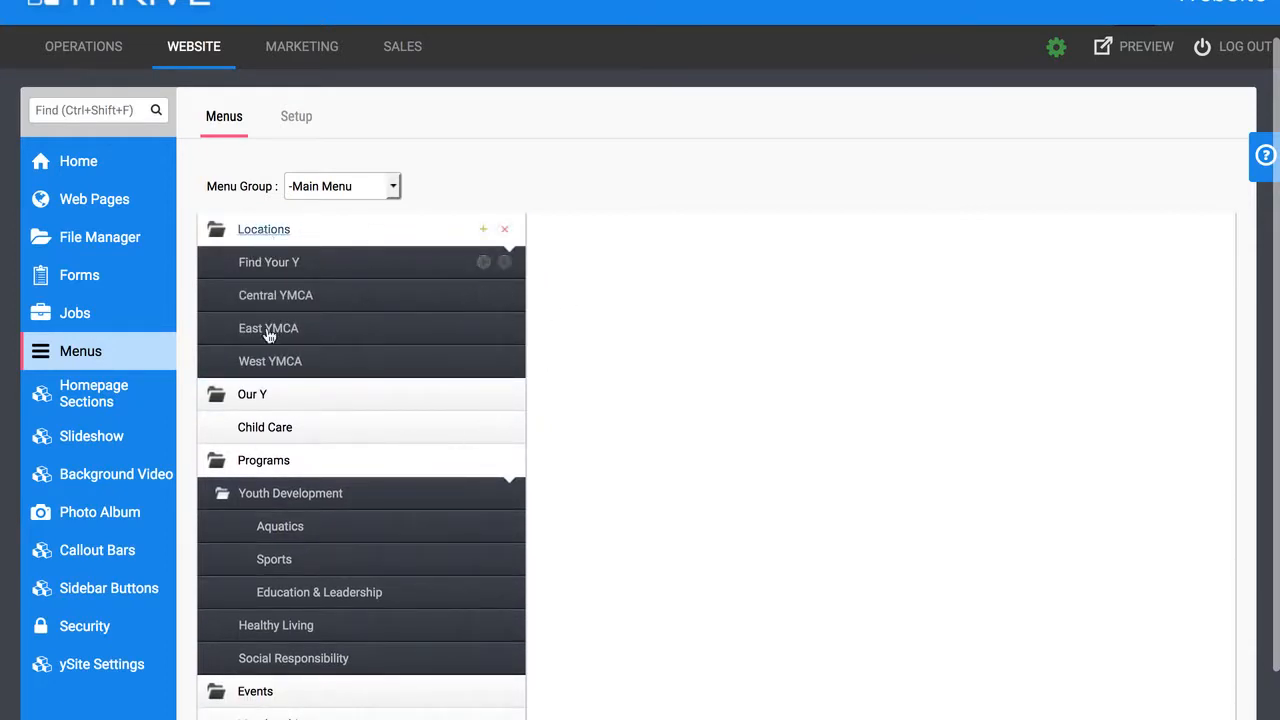
scroll(303, 249, up, 1)
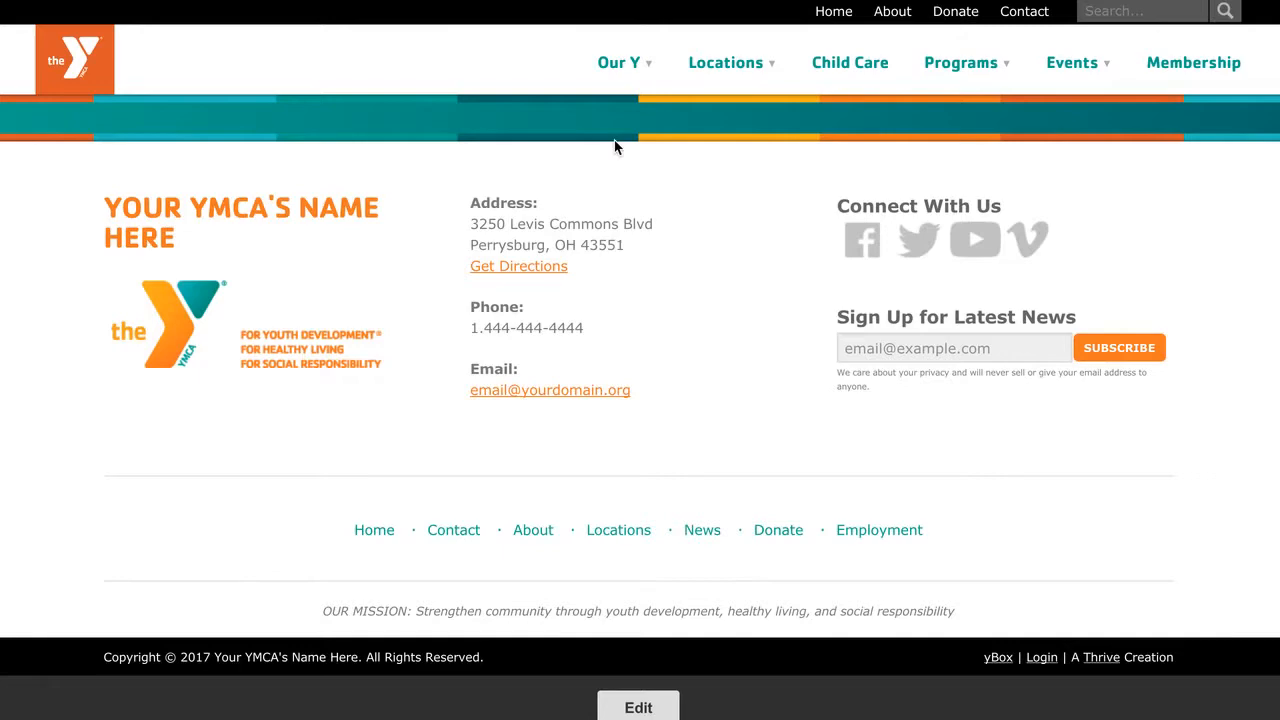
scroll(614, 147, up, 15)
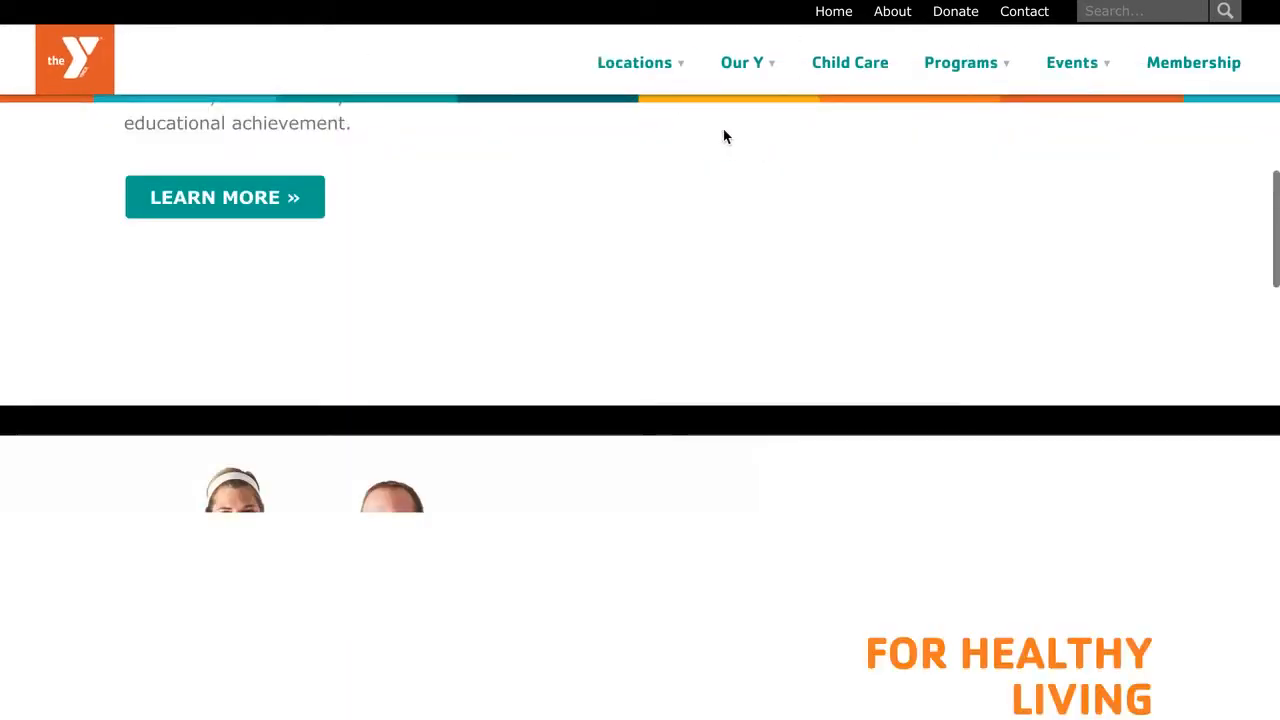
mouse_move(654, 70)
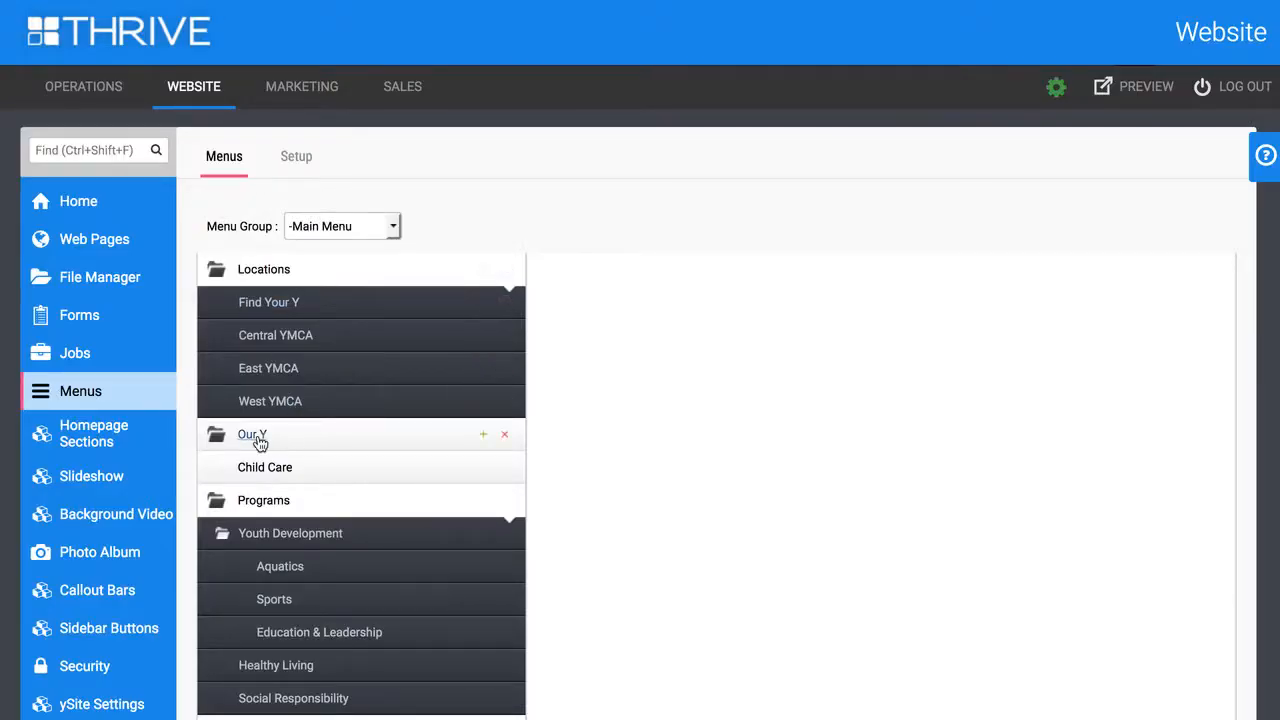
Move Our Y back above Locations so it is first in the Main Menu
drag(258, 438, 300, 263)
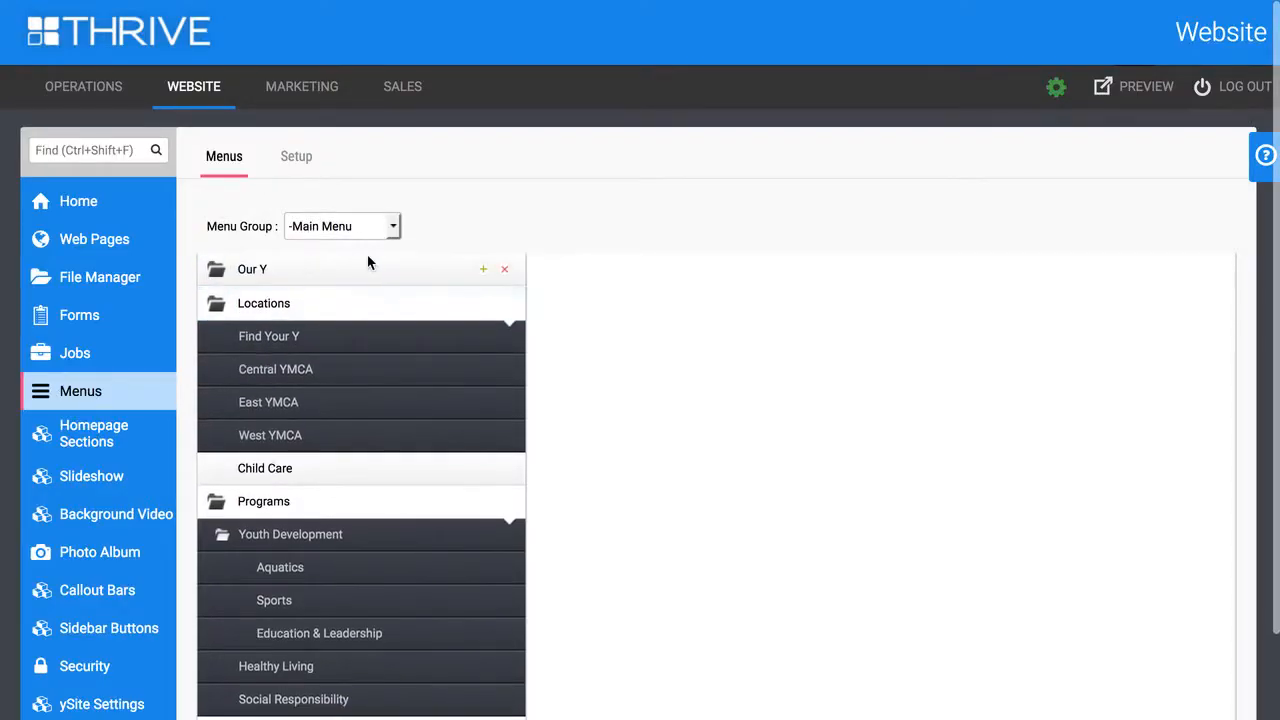
Nest Membership under Child Care in the Main Menu and check the Child Care menu on the website
scroll(424, 417, down, 2)
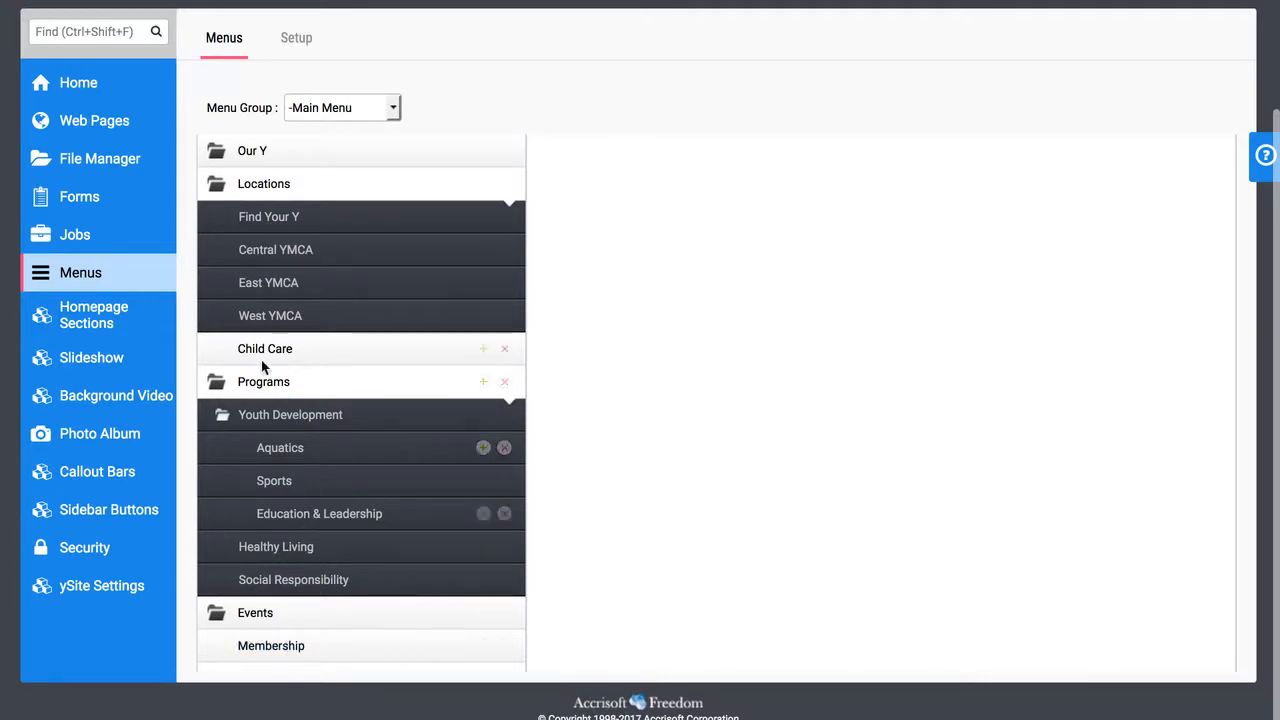
scroll(262, 367, up, 1)
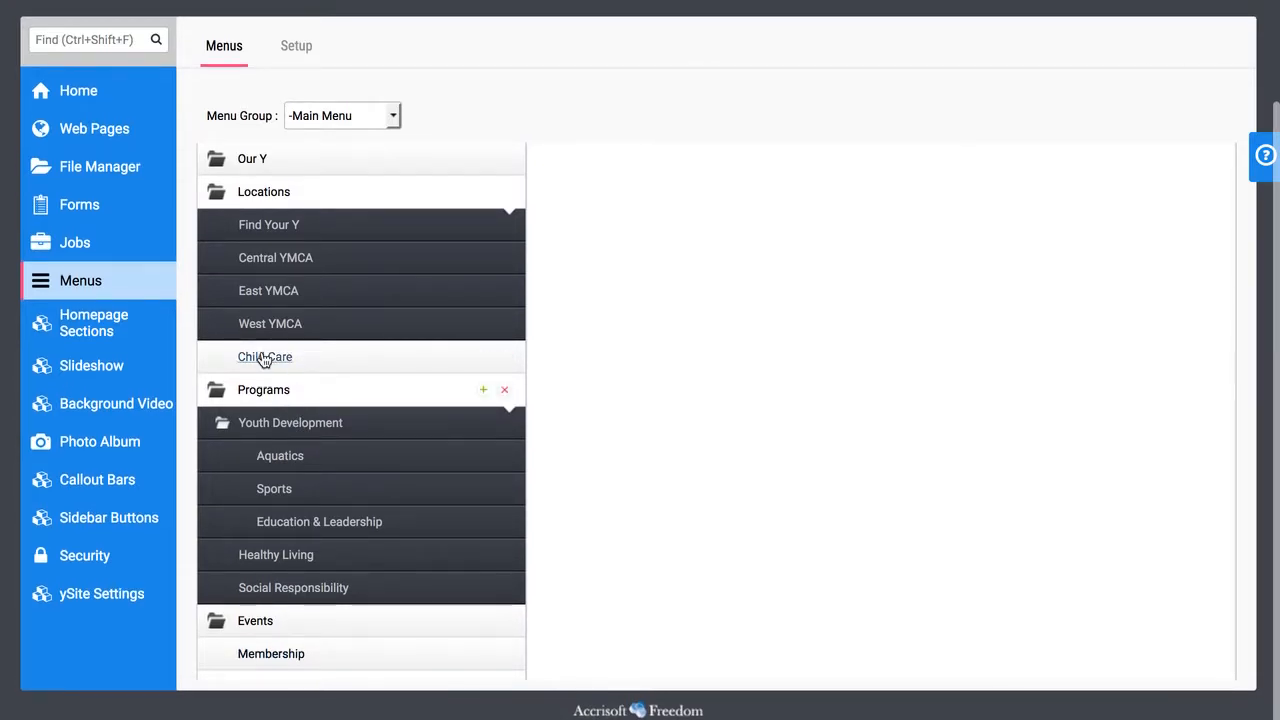
drag(320, 646, 313, 362)
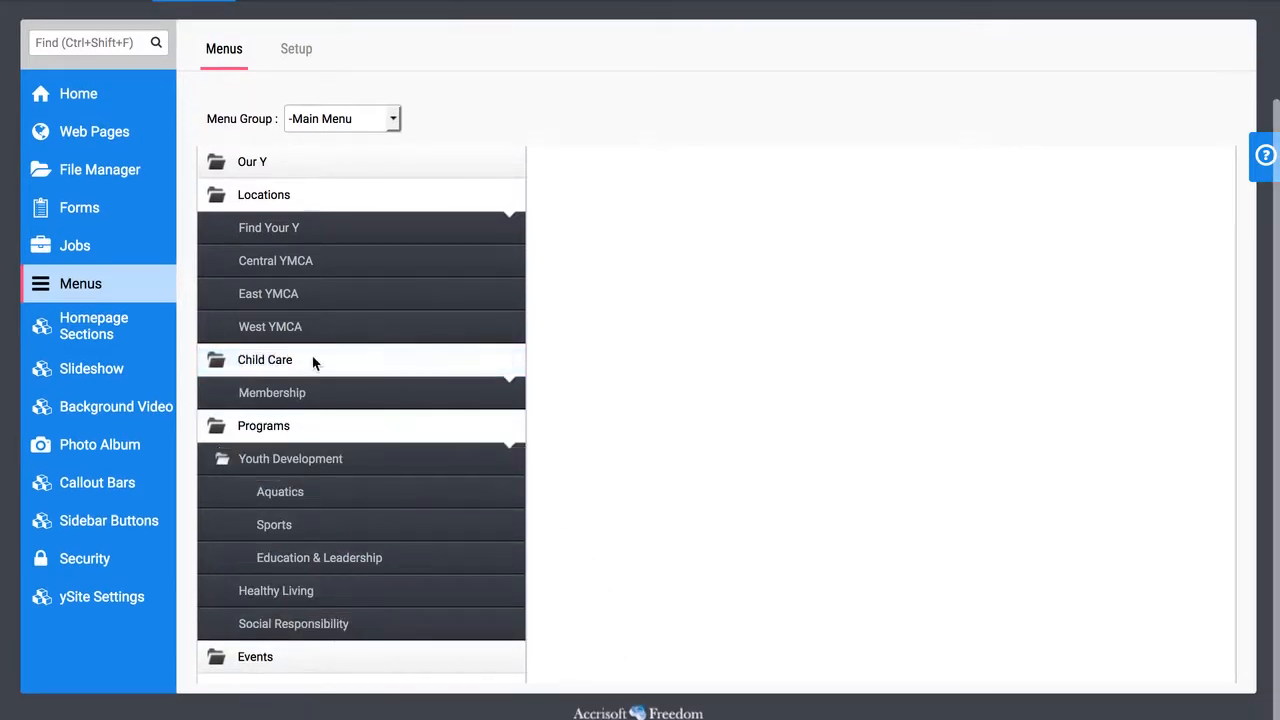
mouse_move(277, 366)
mouse_move(312, 393)
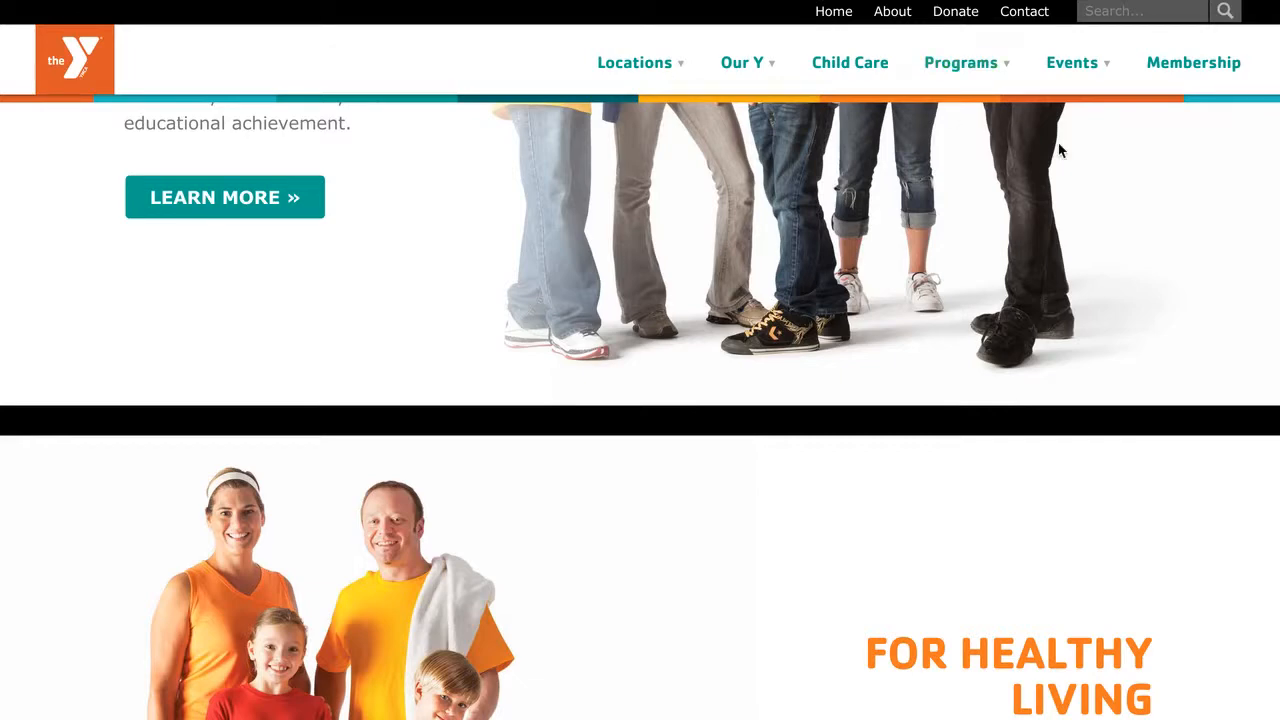
scroll(1057, 149, up, 10)
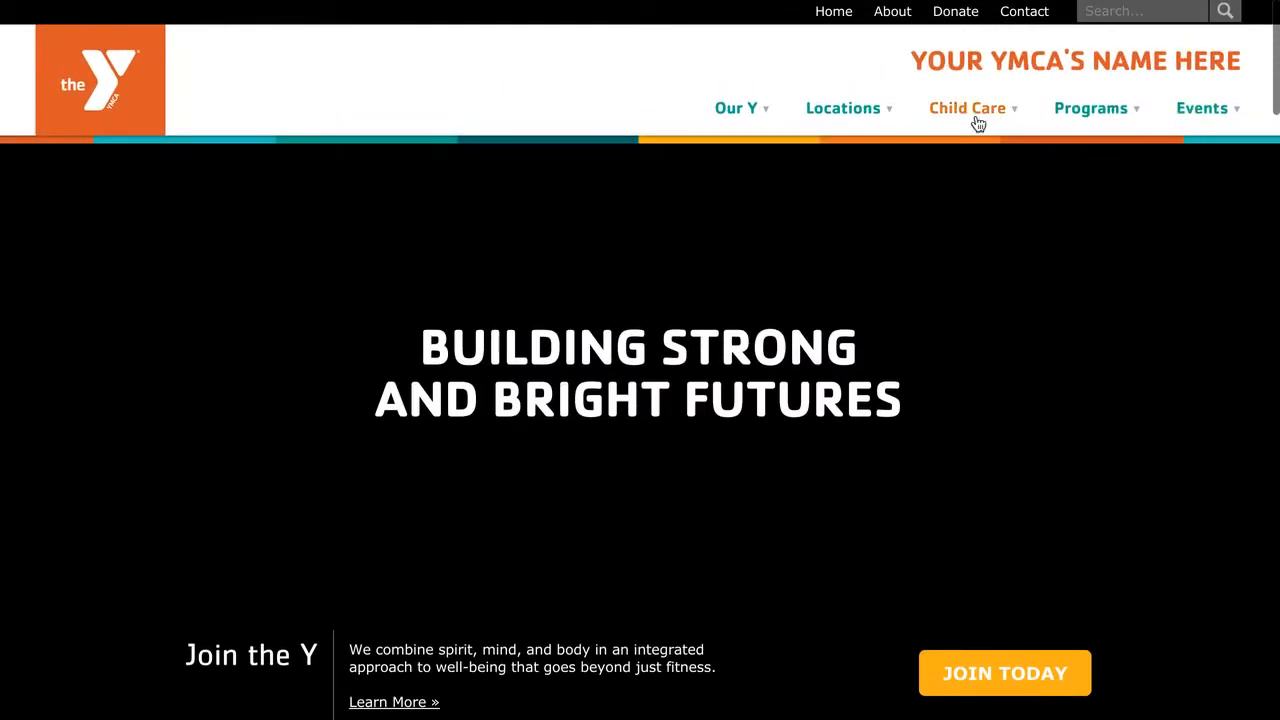
mouse_move(975, 123)
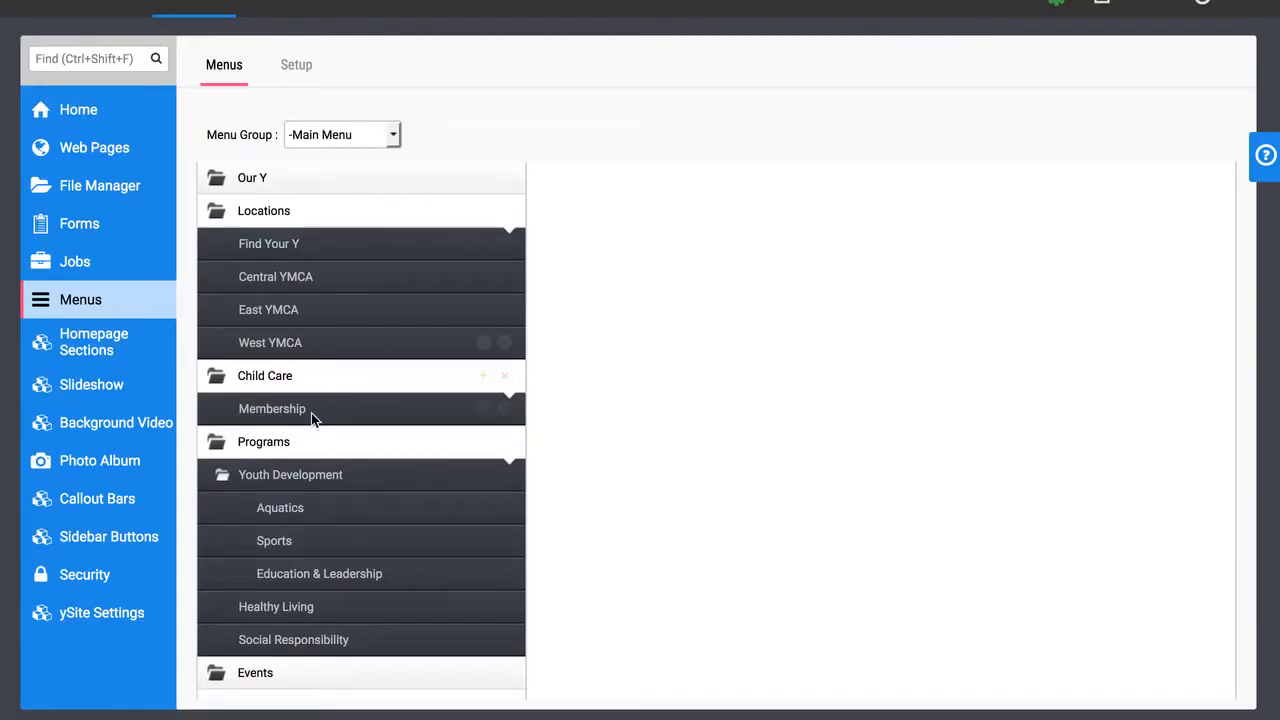
Move Membership out of Child Care, back to the top level below Events
drag(311, 418, 316, 704)
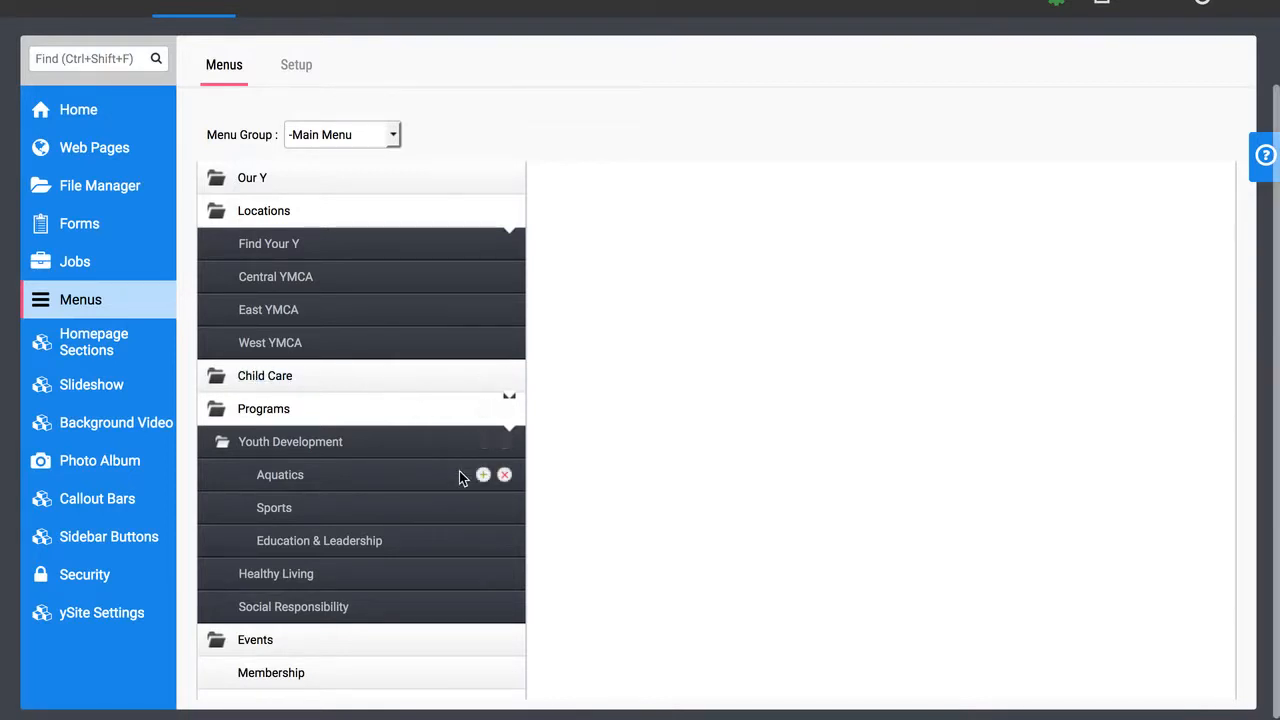
Add a Main Menu item after Membership, turn off Hide Menu Item, and title it "About Us"
scroll(417, 507, down, 1)
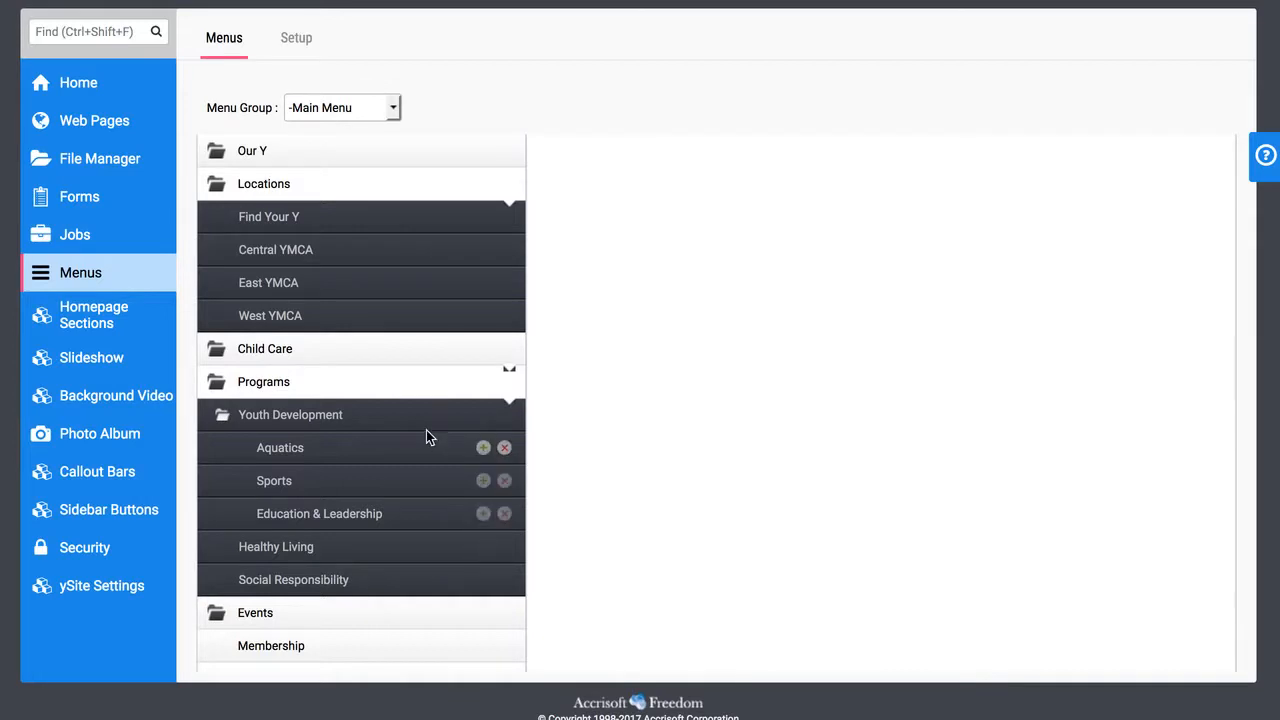
click(482, 648)
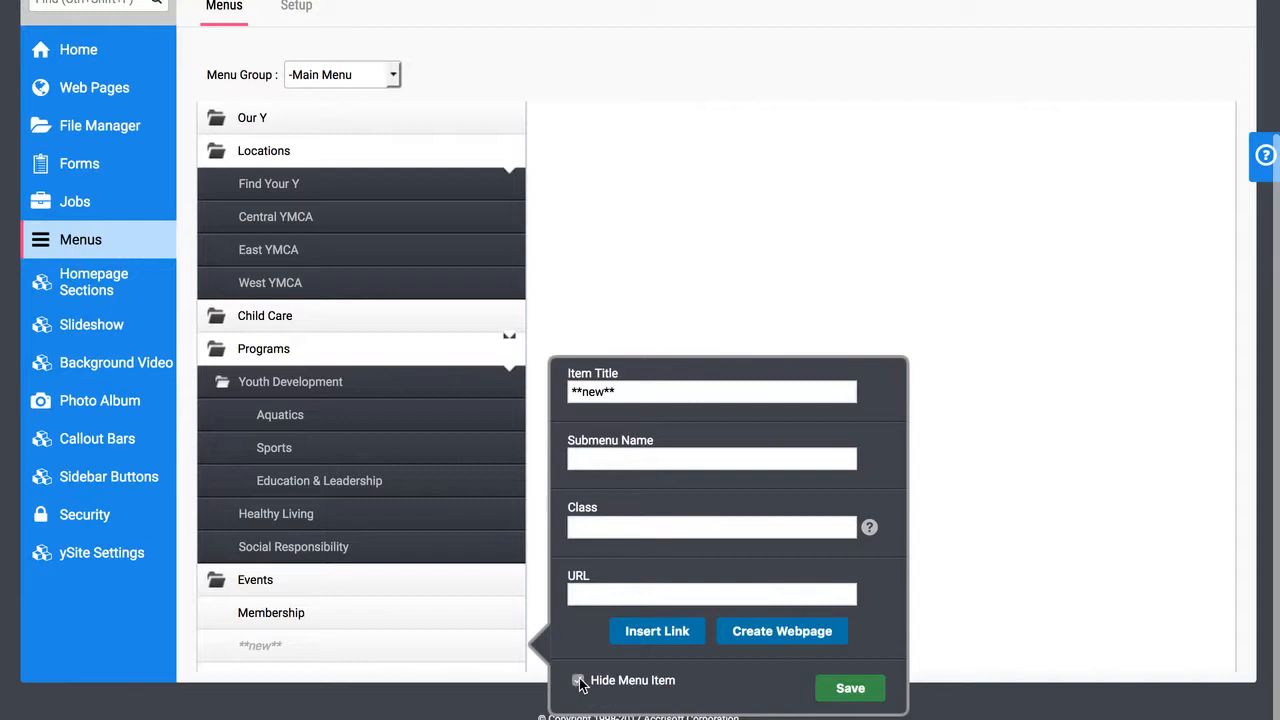
click(634, 395)
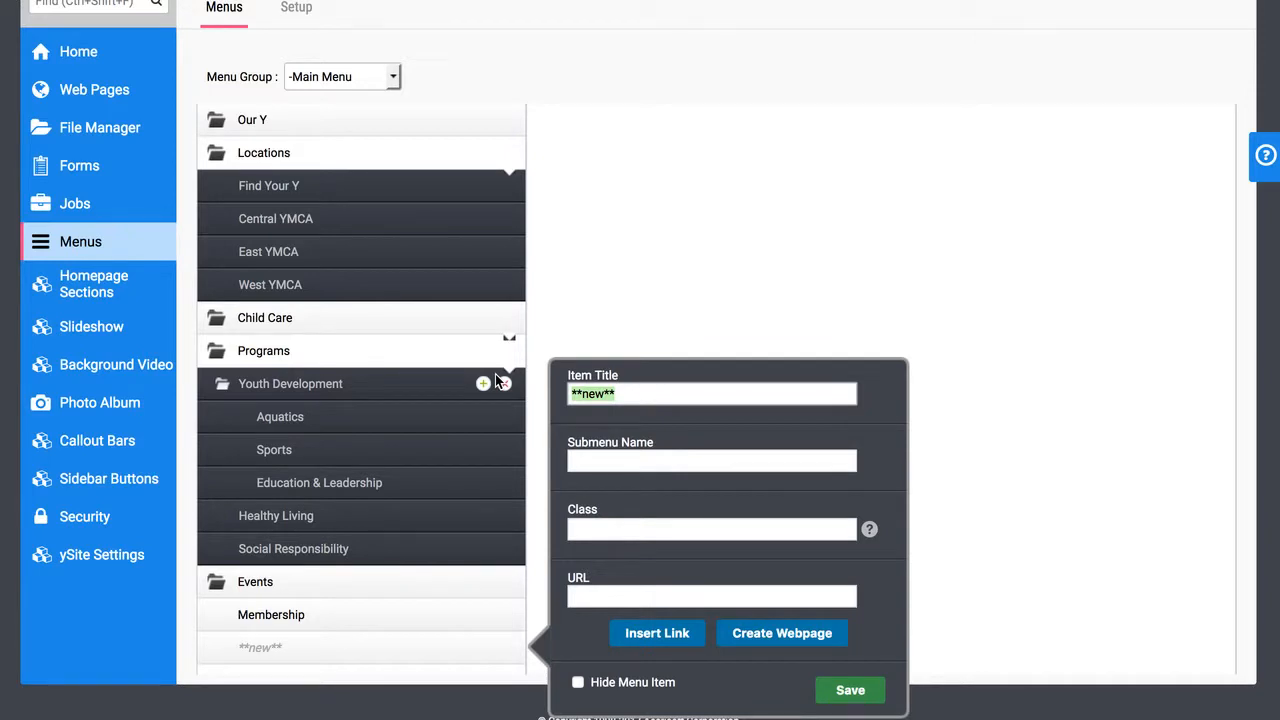
text(About Us)
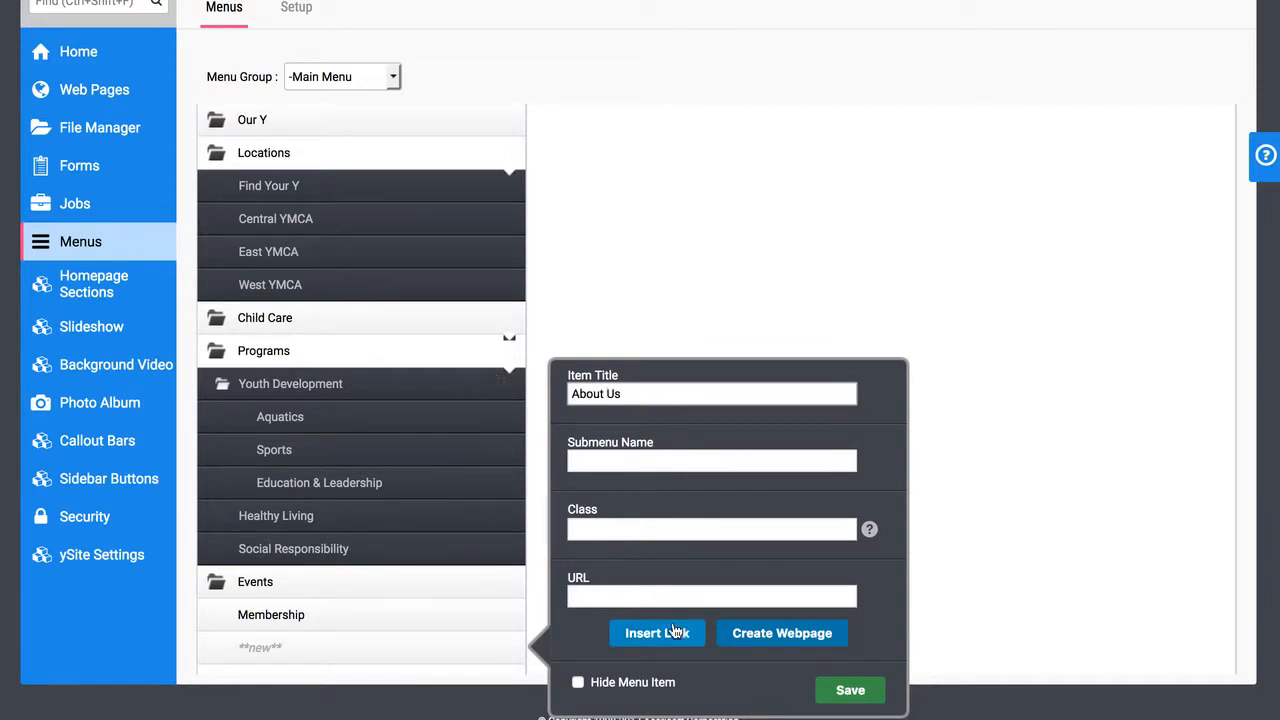
Start inserting a link for the About Us item, look through the available modules, and choose Web Pages
click(657, 633)
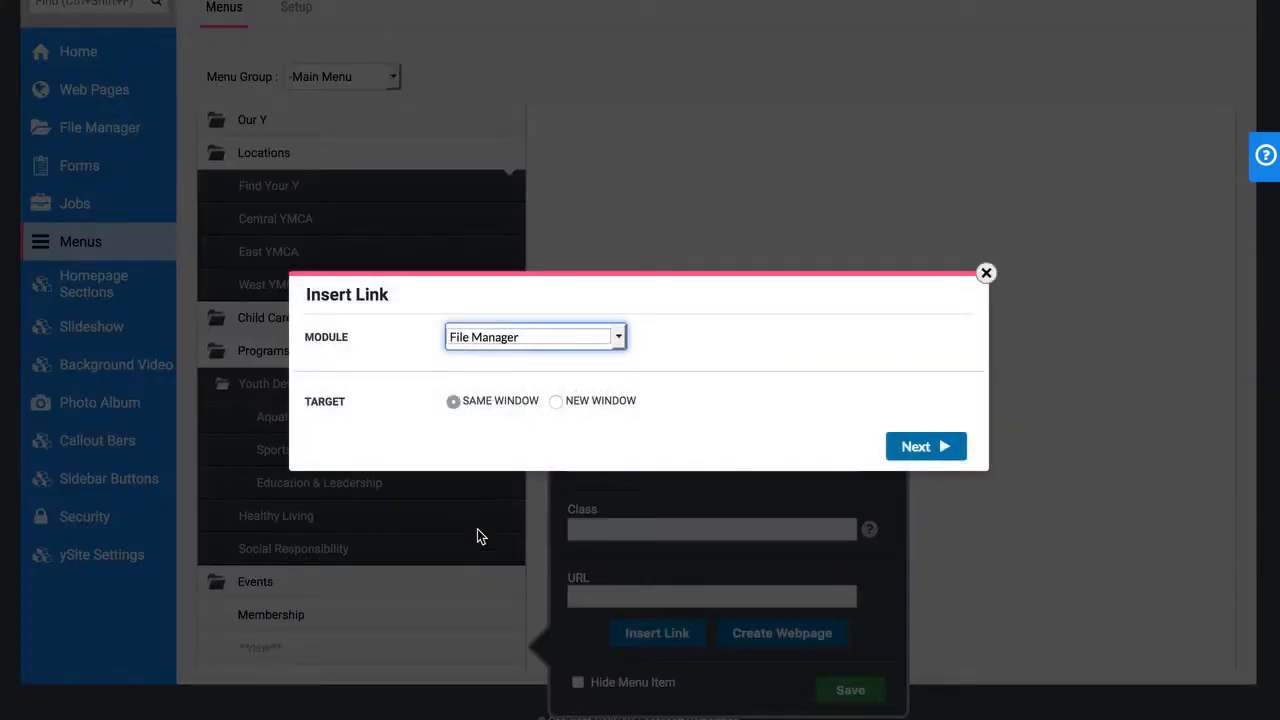
scroll(591, 331, up, 2)
scroll(609, 343, down, 2)
click(570, 335)
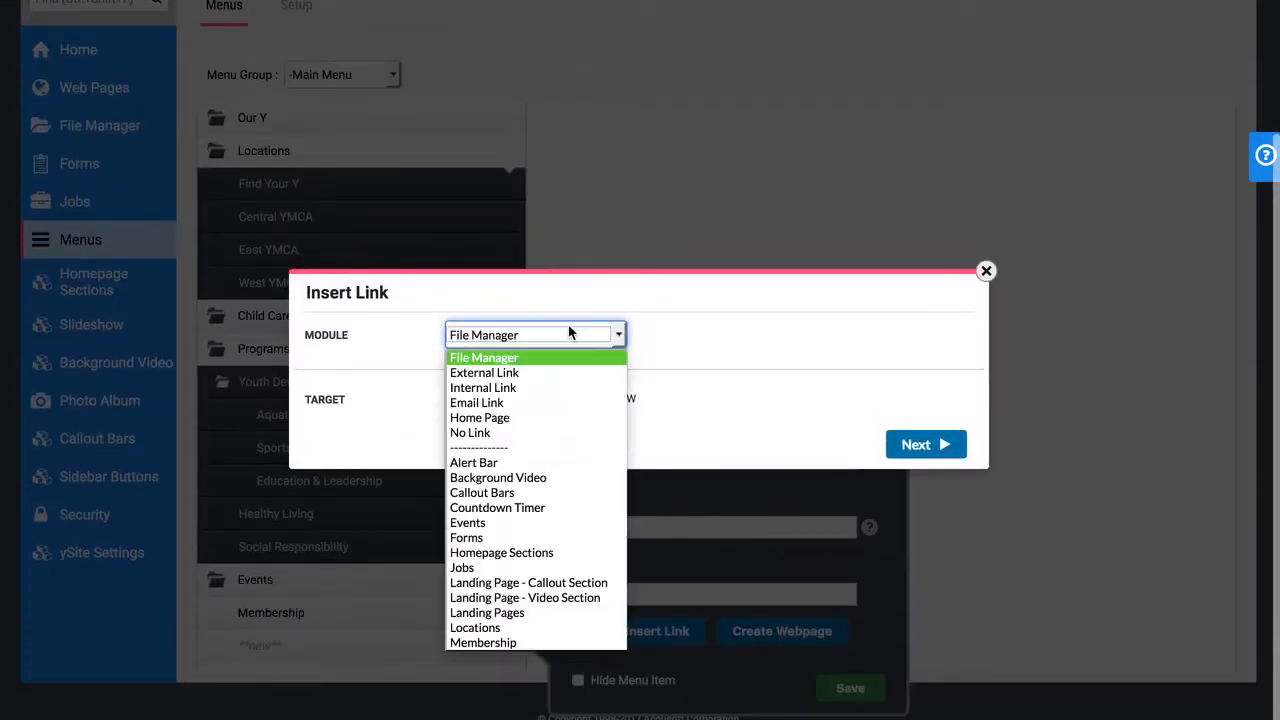
scroll(561, 408, down, 5)
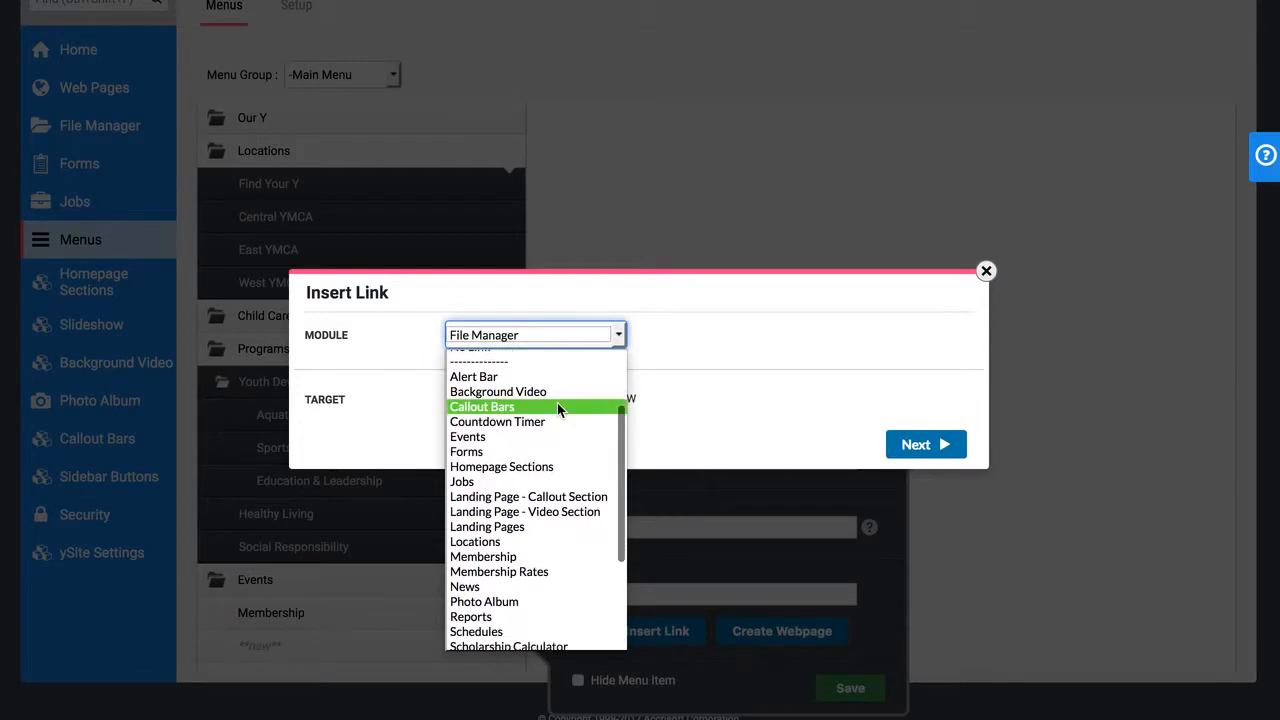
scroll(566, 408, down, 1)
scroll(508, 500, up, 5)
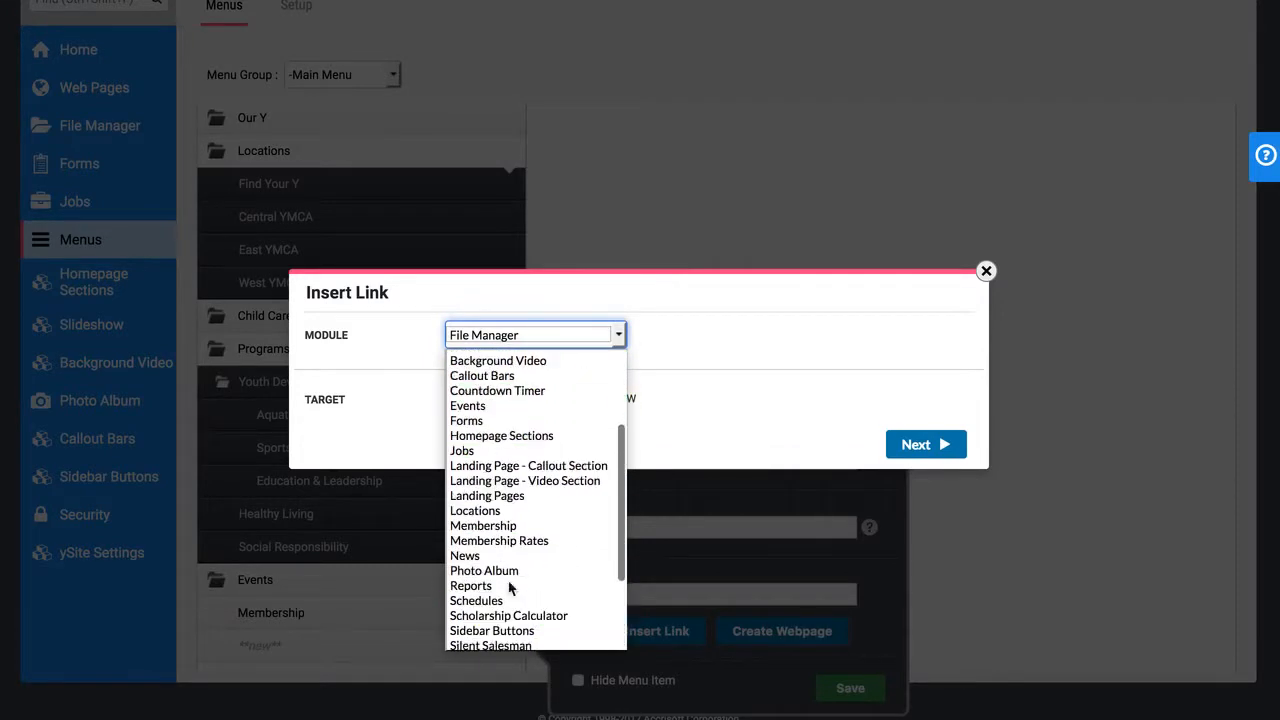
scroll(505, 460, down, 3)
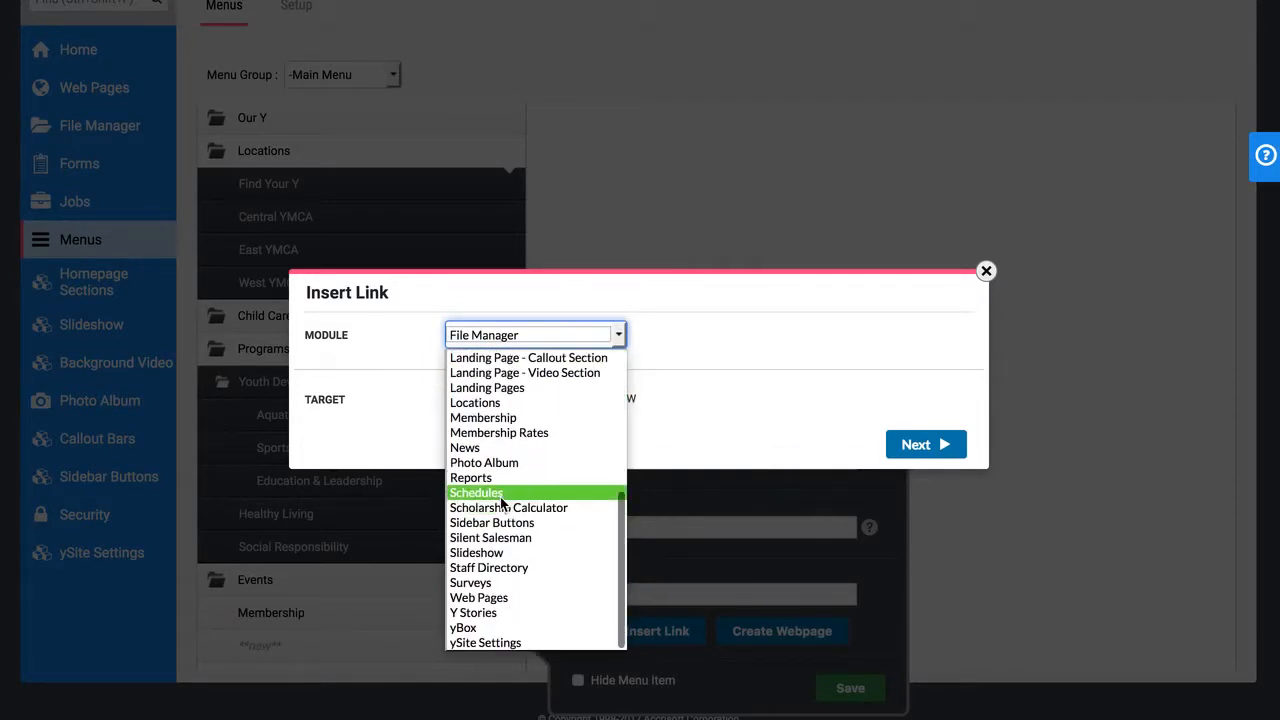
scroll(503, 500, up, 3)
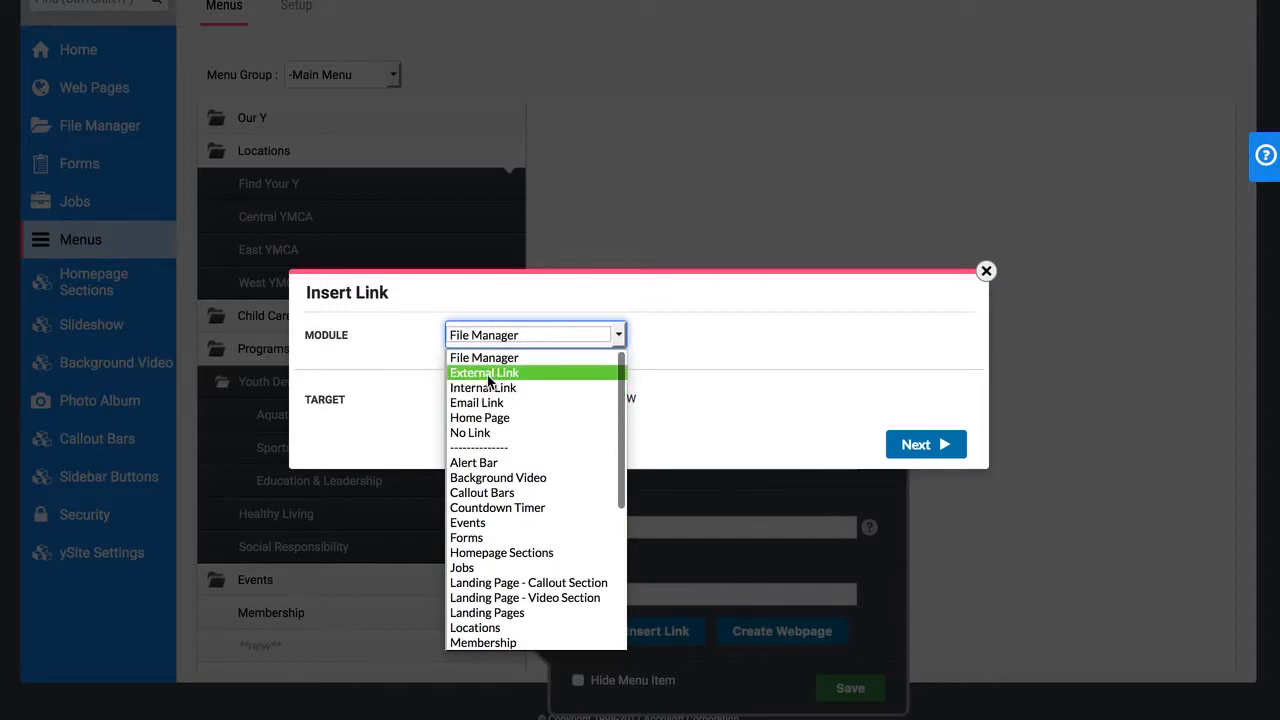
scroll(520, 460, down, 3)
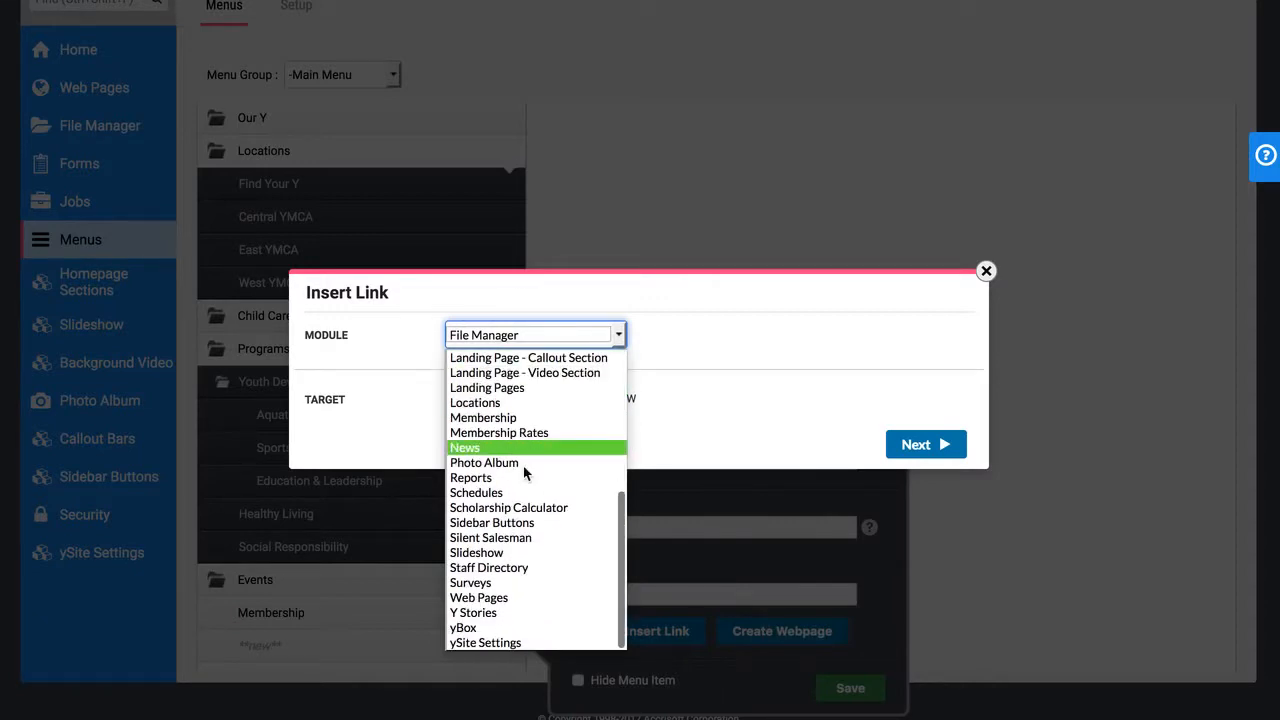
click(507, 598)
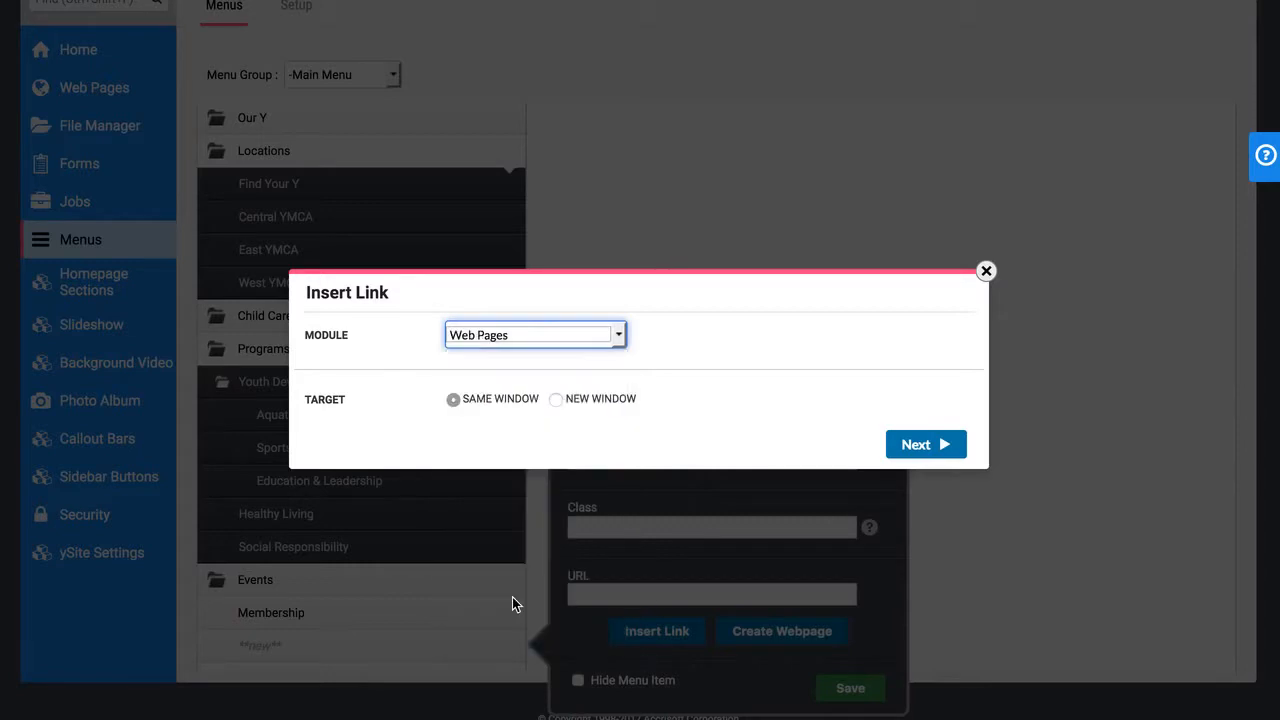
Link the About Us item to the About_Us web page in the Example category and save the item
click(925, 444)
click(337, 256)
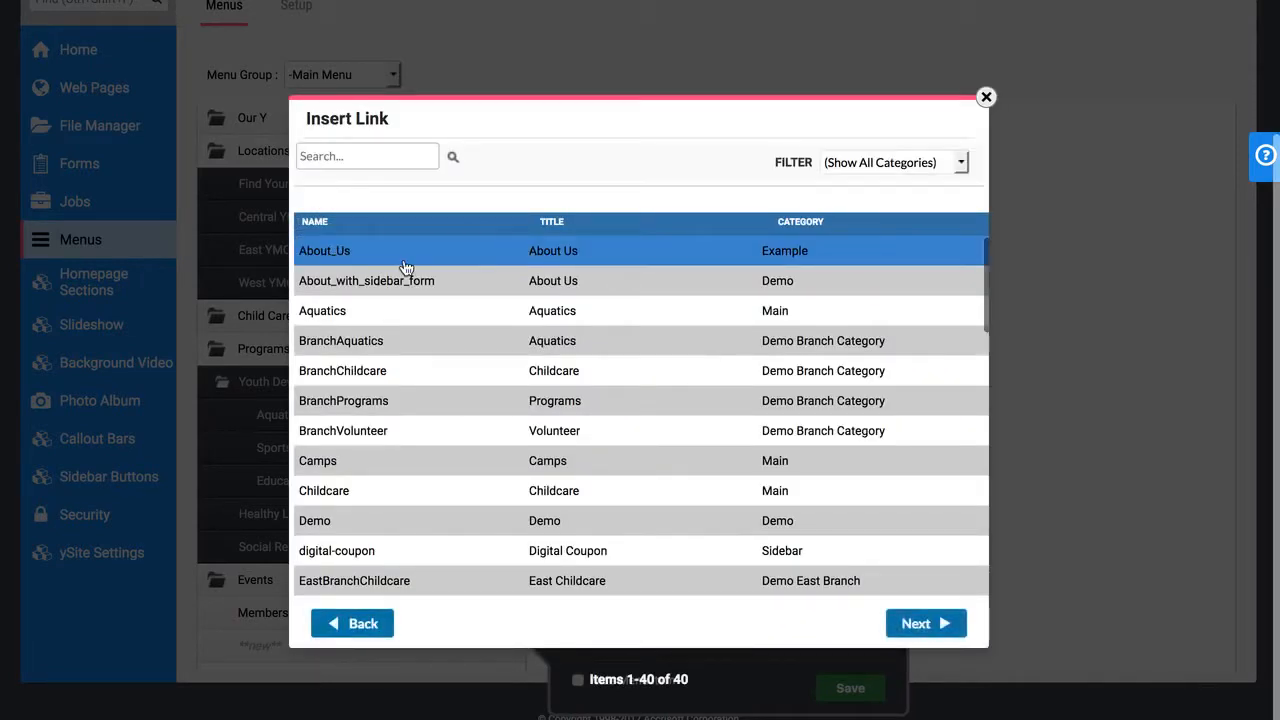
click(917, 630)
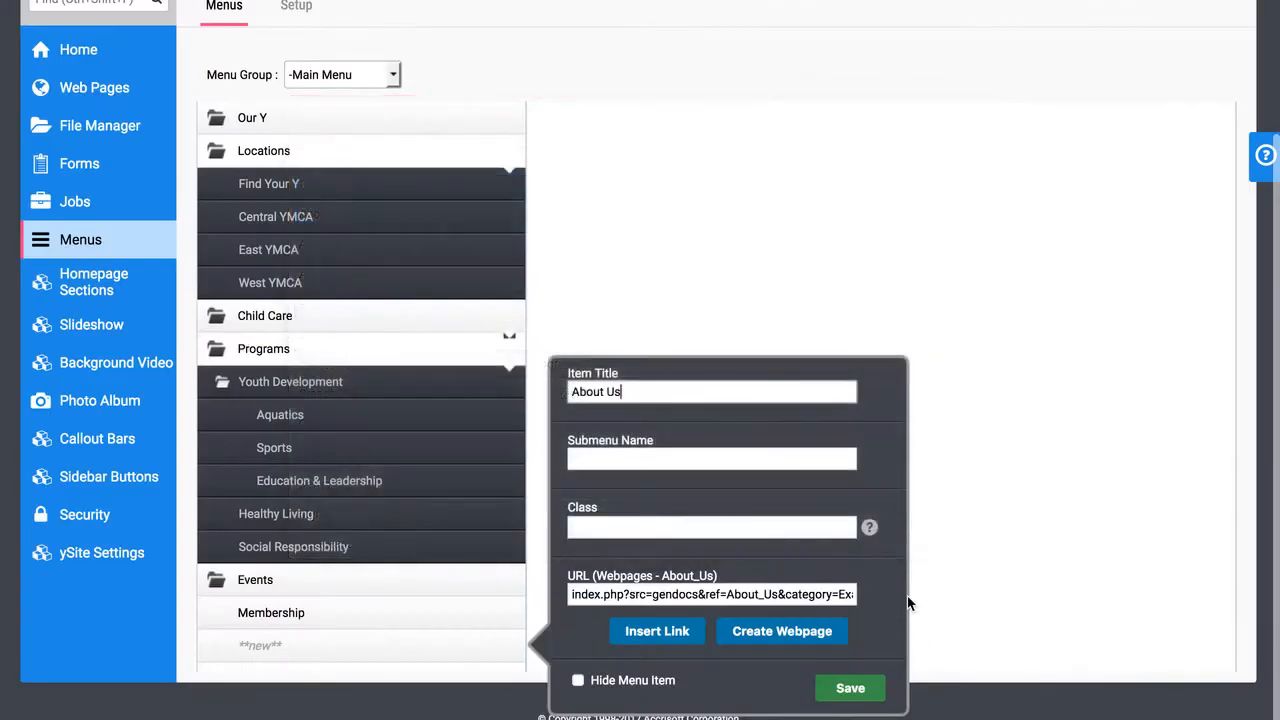
drag(634, 594, 921, 597)
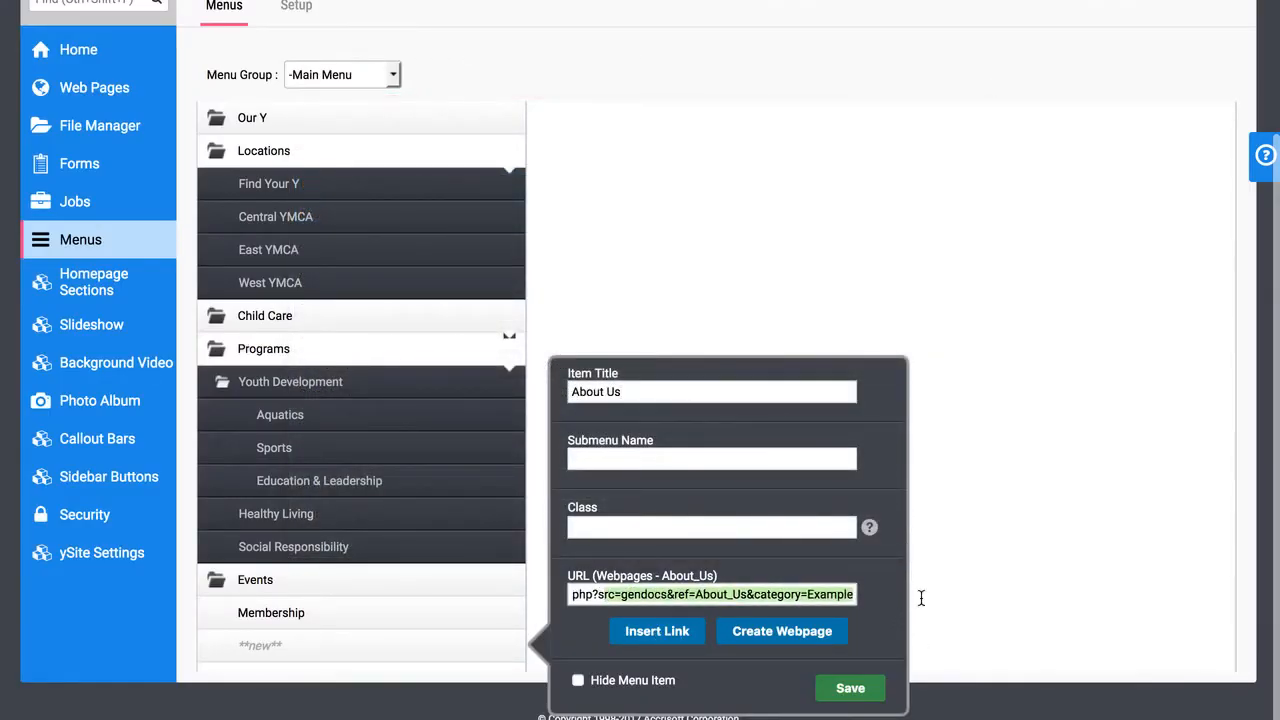
click(849, 687)
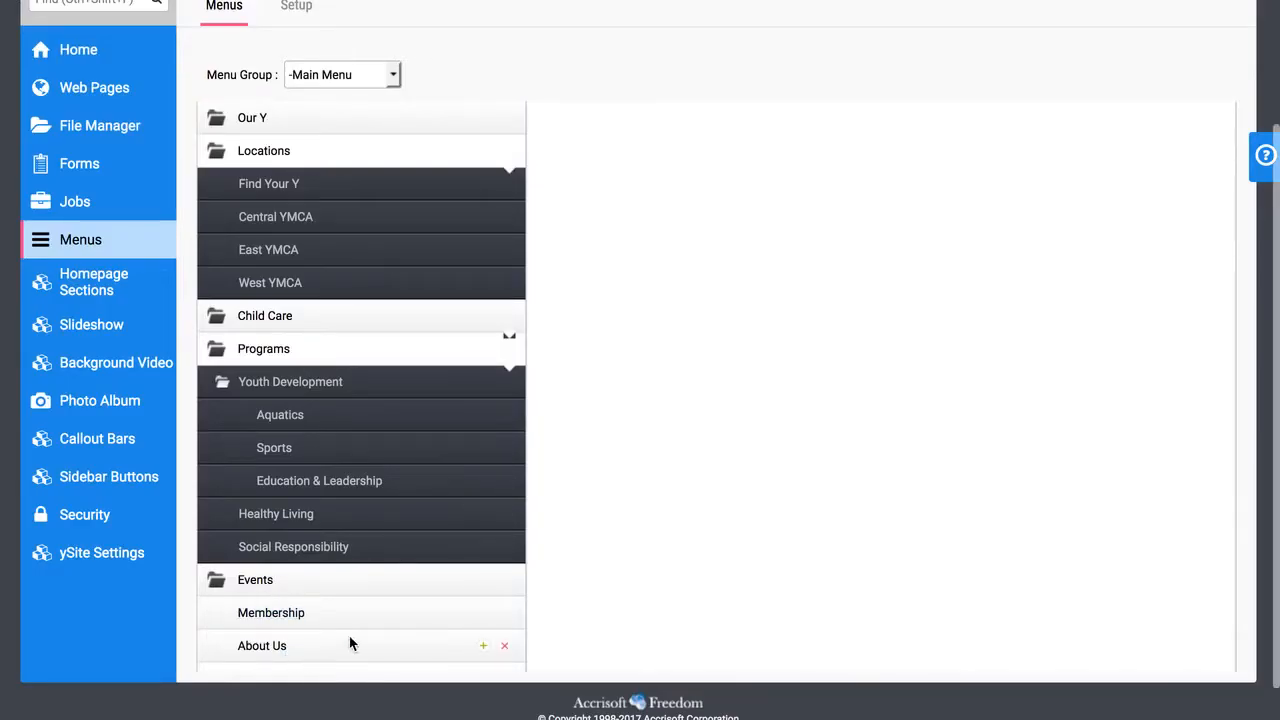
Nest About Us under Our Y, place it first in that submenu, and check the Our Y menu on the website
drag(349, 640, 270, 111)
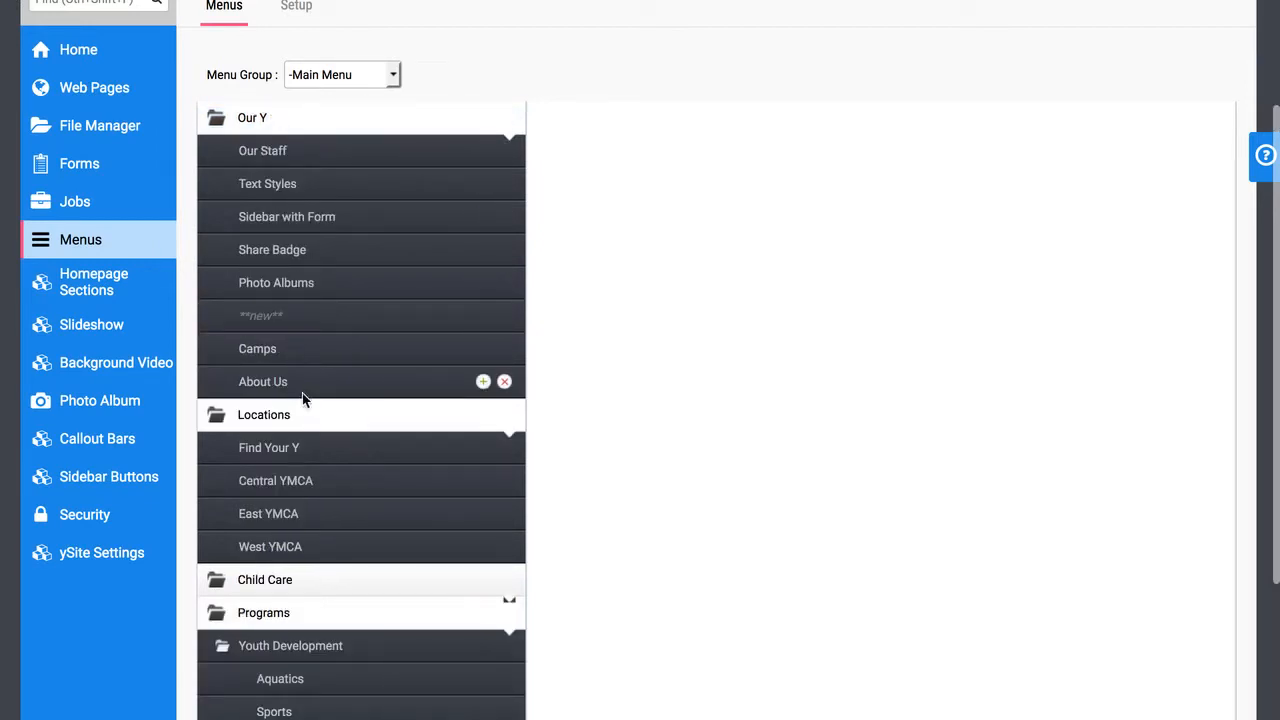
drag(306, 385, 298, 136)
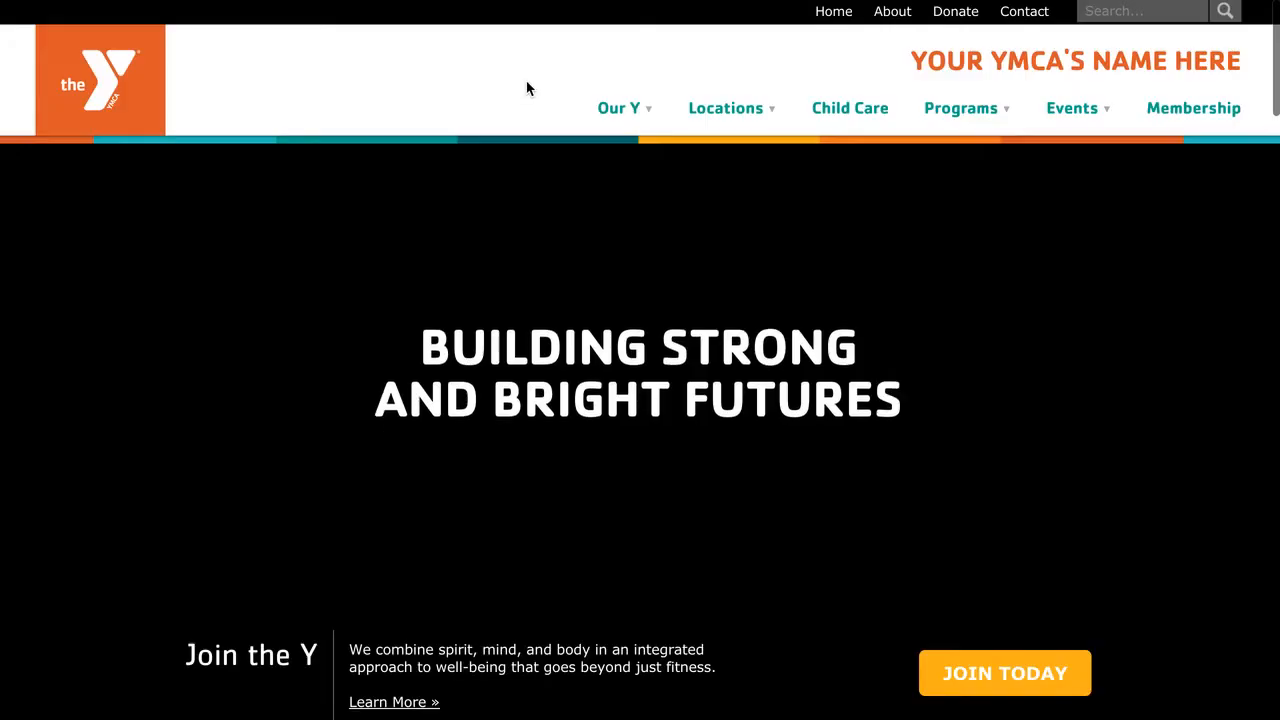
mouse_move(646, 115)
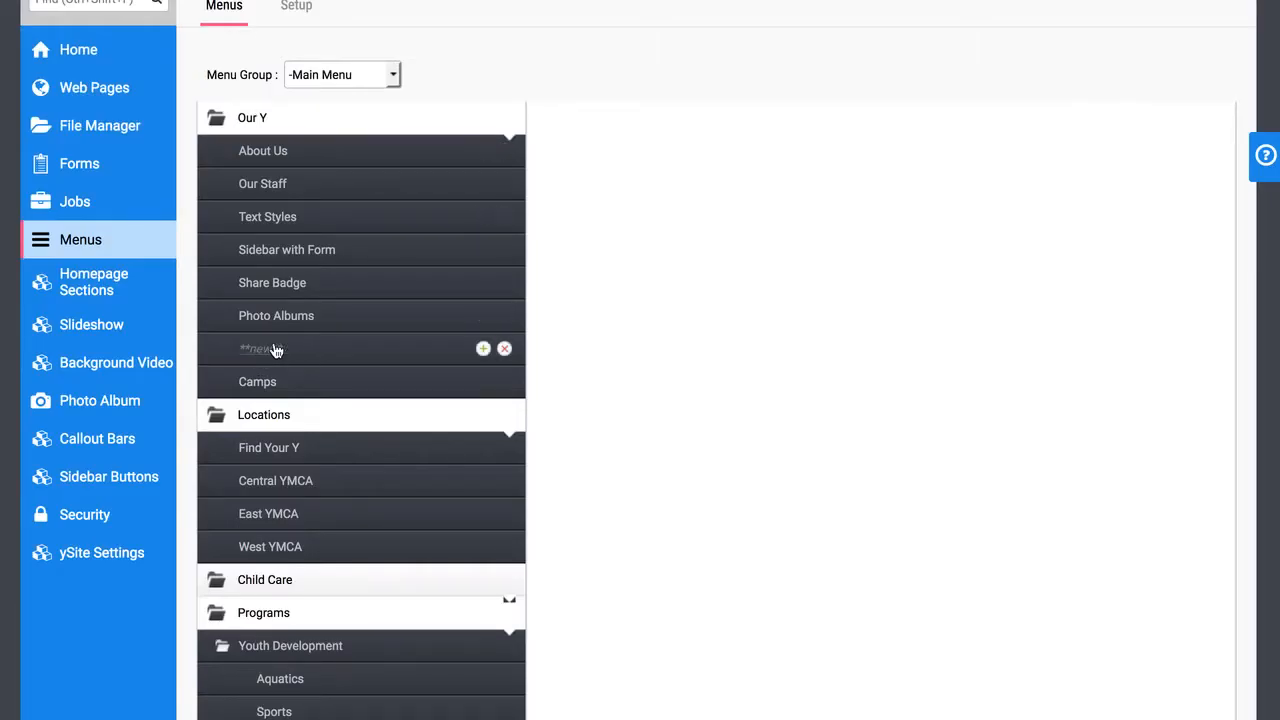
Hide the About Us item under Our Y, save it, and check the Our Y menu on the website
scroll(431, 151, up, 1)
click(431, 152)
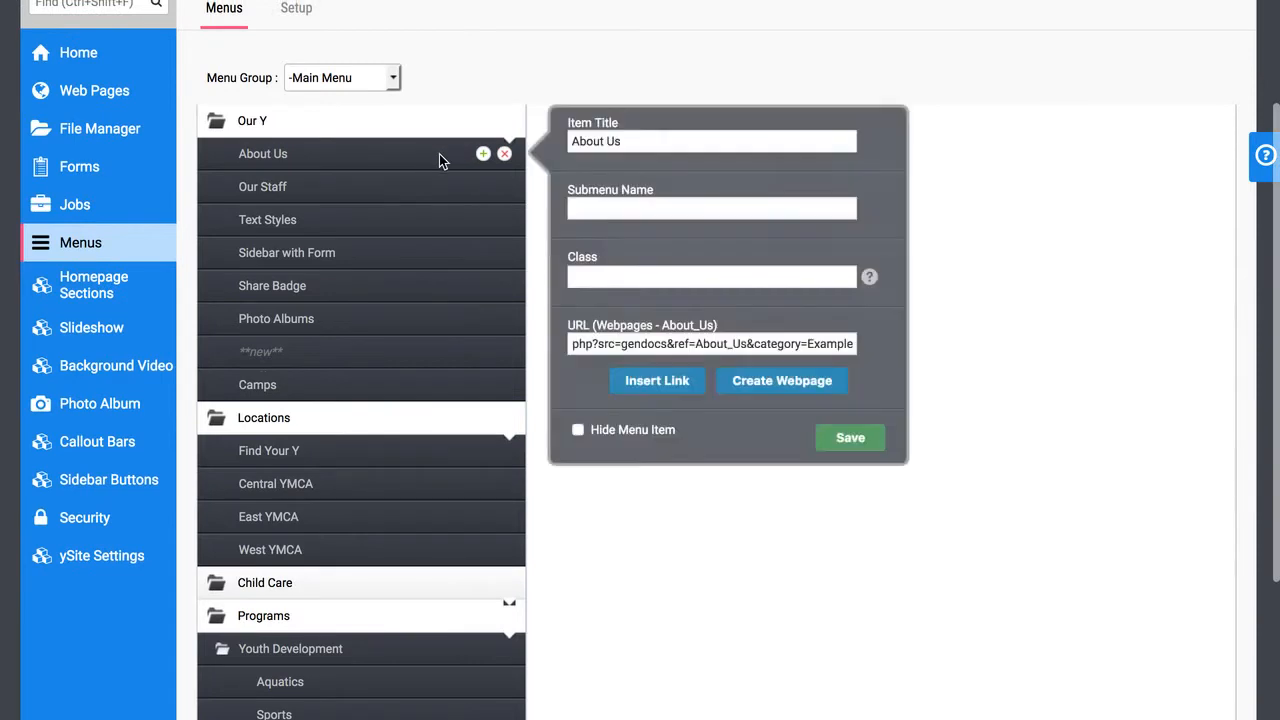
click(822, 443)
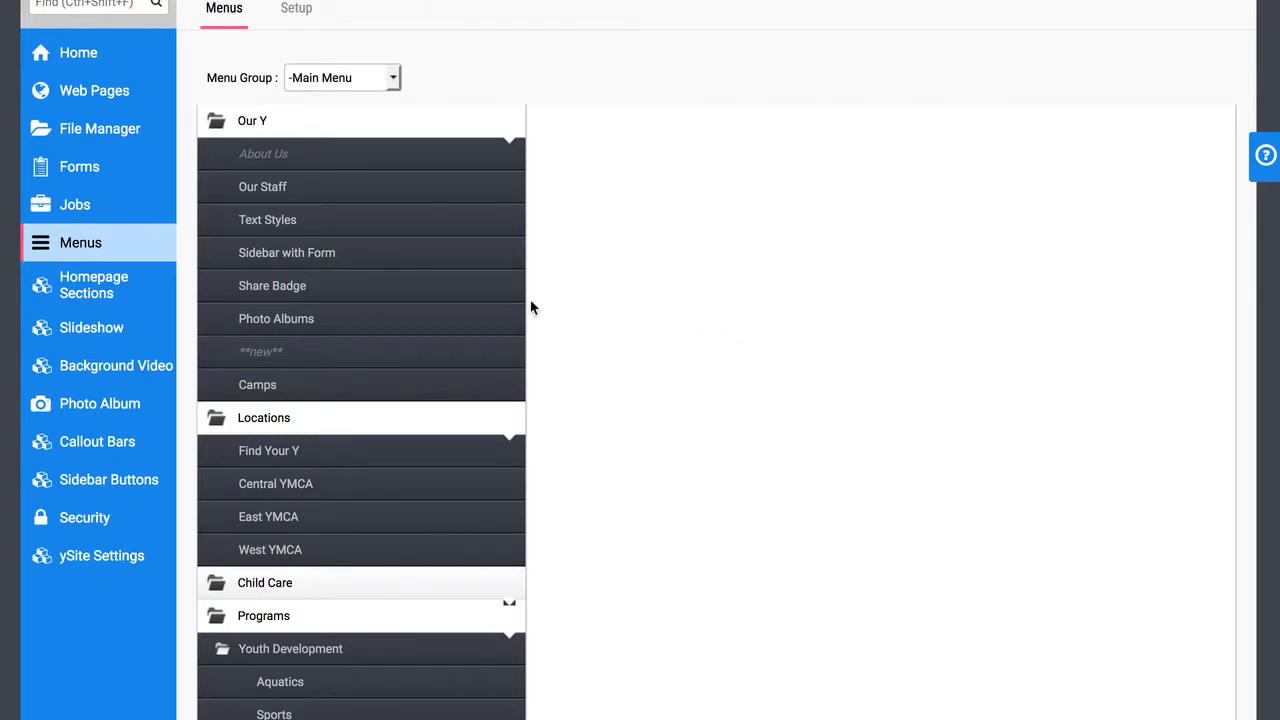
mouse_move(398, 224)
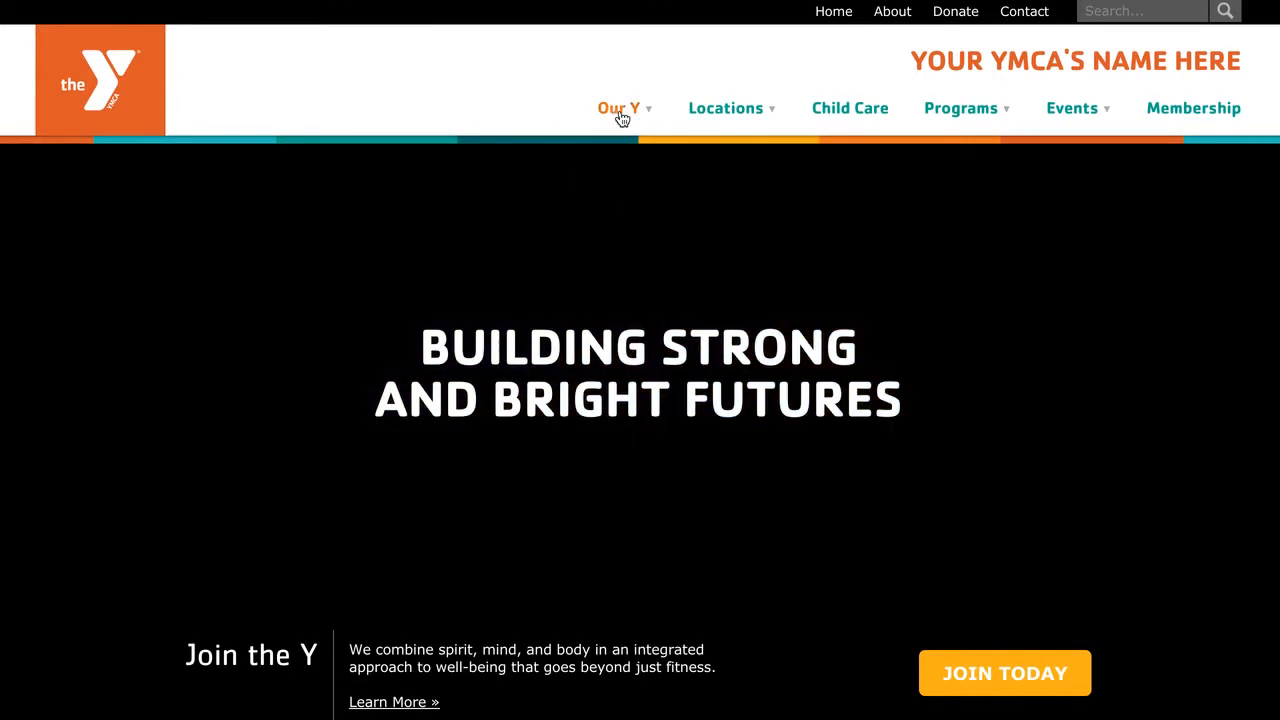
mouse_move(622, 112)
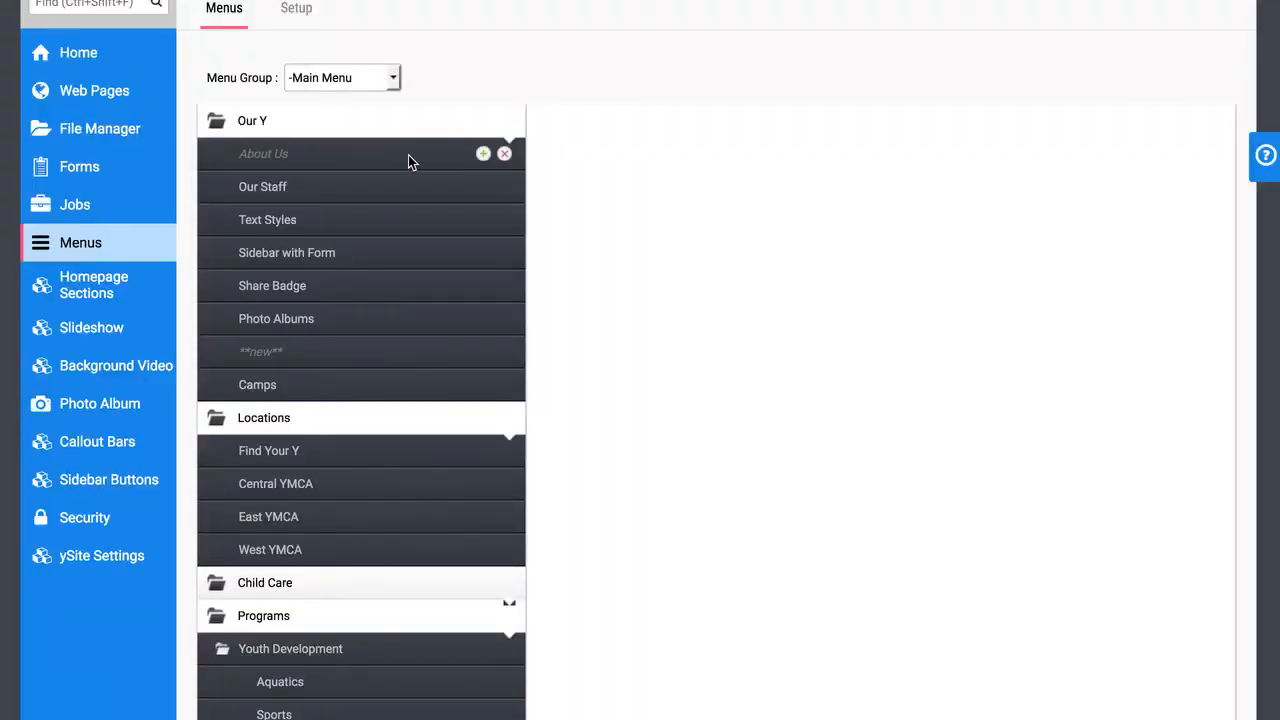
Delete the hidden About Us item from the Our Y submenu
mouse_move(440, 184)
click(504, 154)
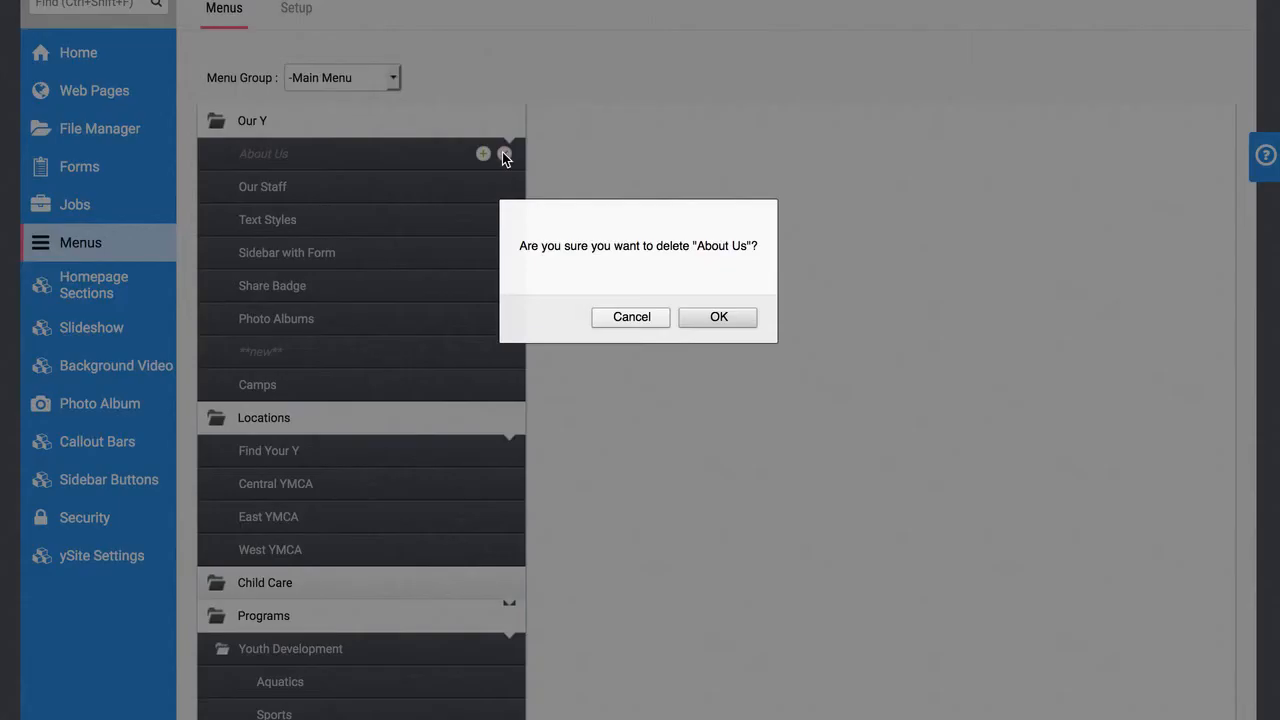
click(718, 317)
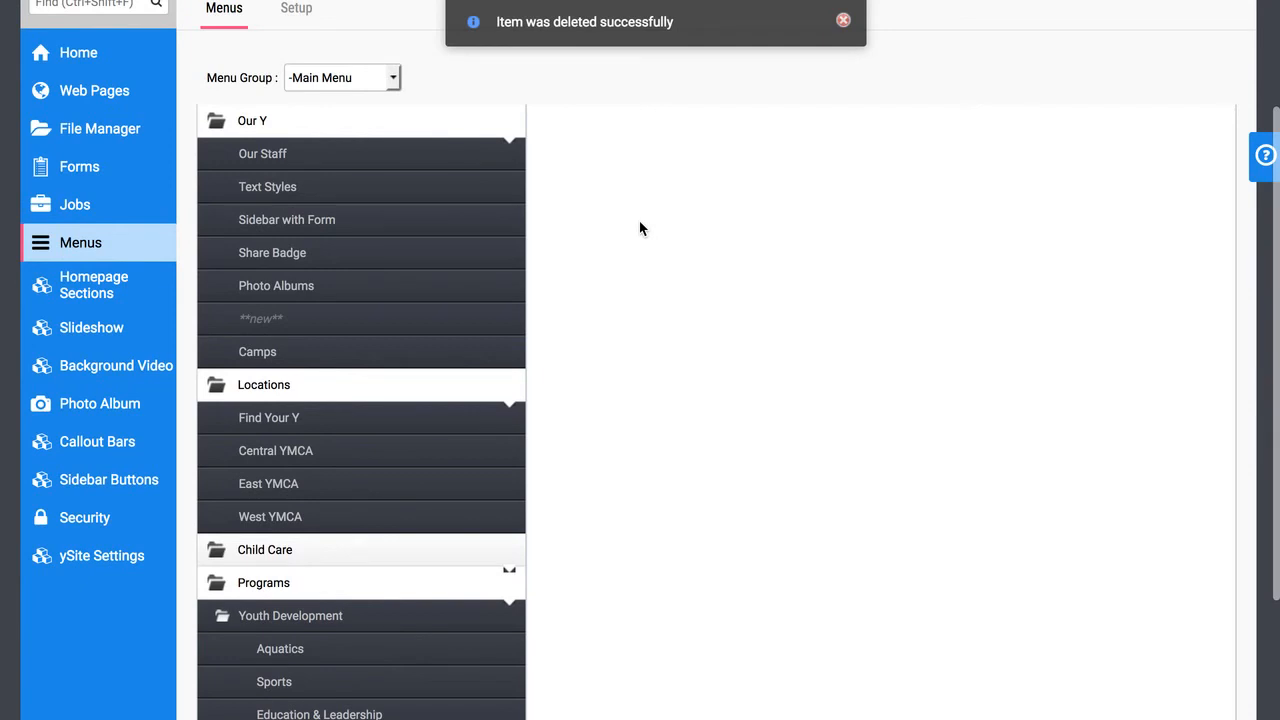